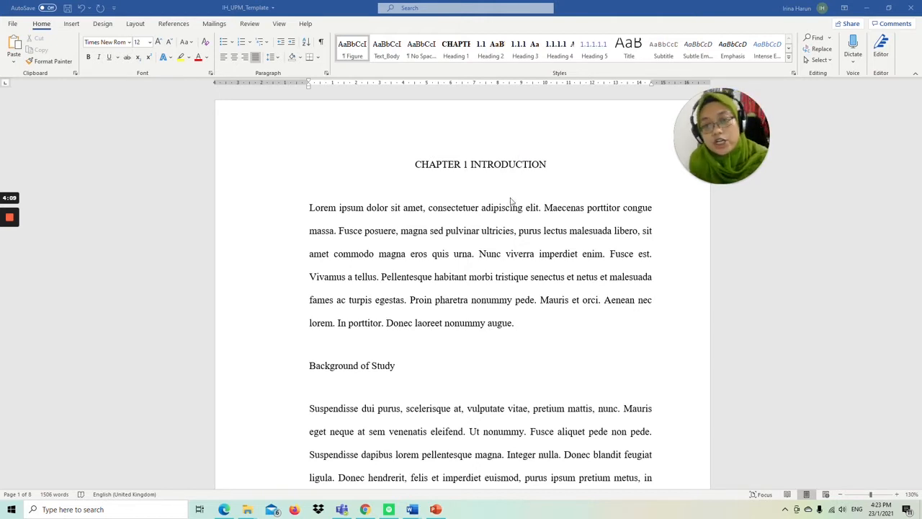
Step: Apply the Heading 1 style to the "CHAPTER 1 INTRODUCTION" title
left_click(470, 164)
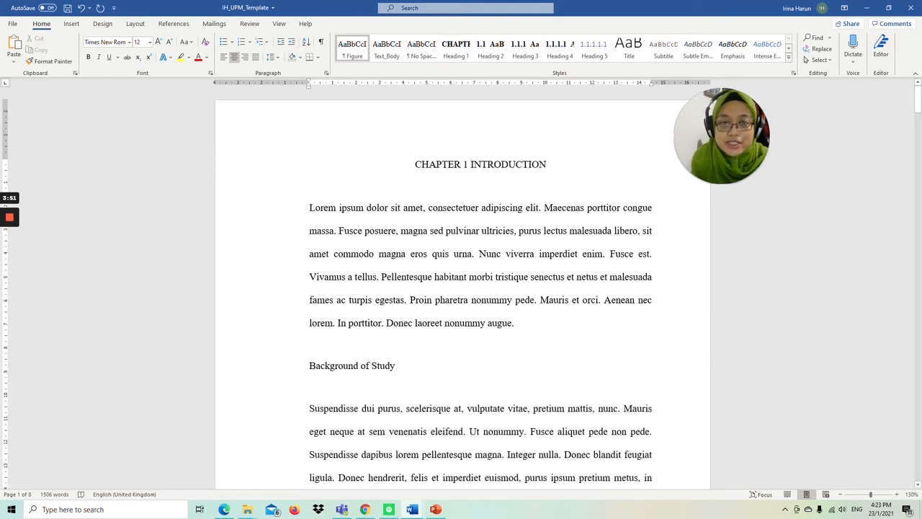
left_click(454, 56)
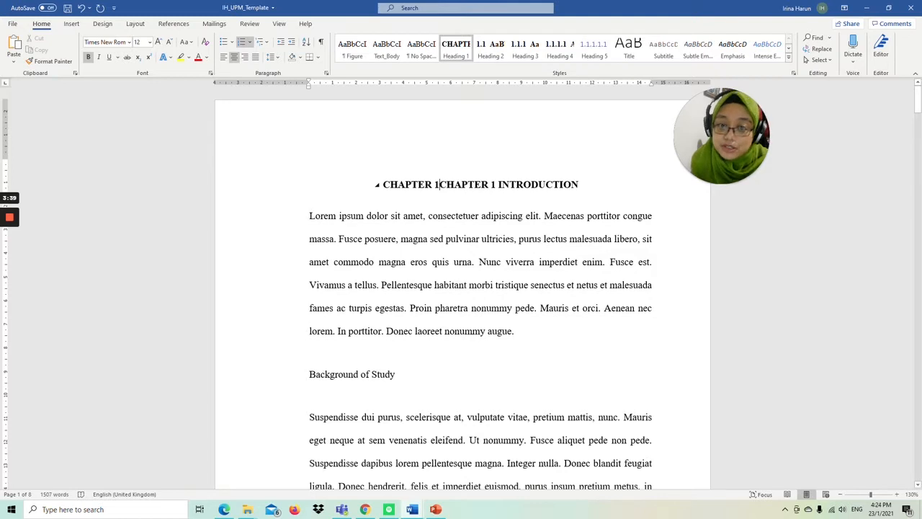
Step: Delete the duplicate typed "CHAPTER 1" from the heading and put INTRODUCTION on its own line below the automatic chapter number
key("Delete")
key("Delete")
key("Delete")
key("Delete")
key("Delete")
key("Delete")
key("Delete")
key("Delete")
key("Delete")
key("Delete")
key("Delete")
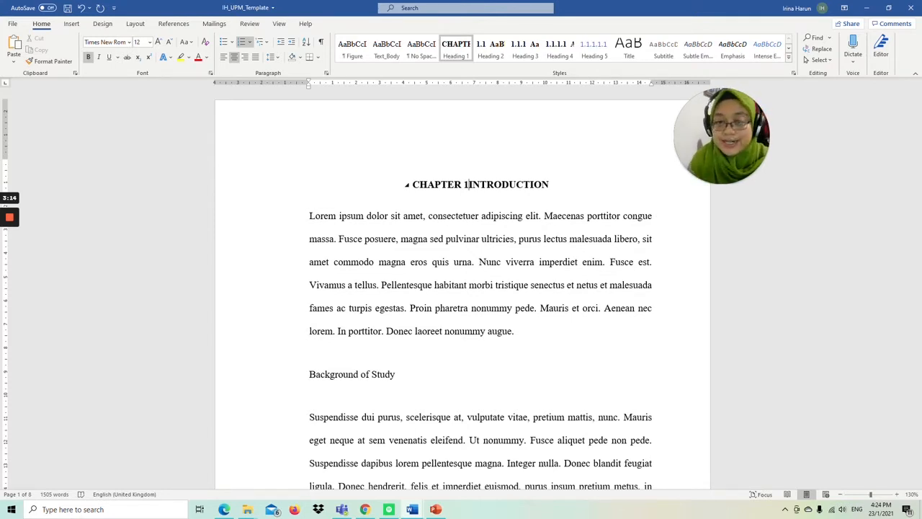
key("Return")
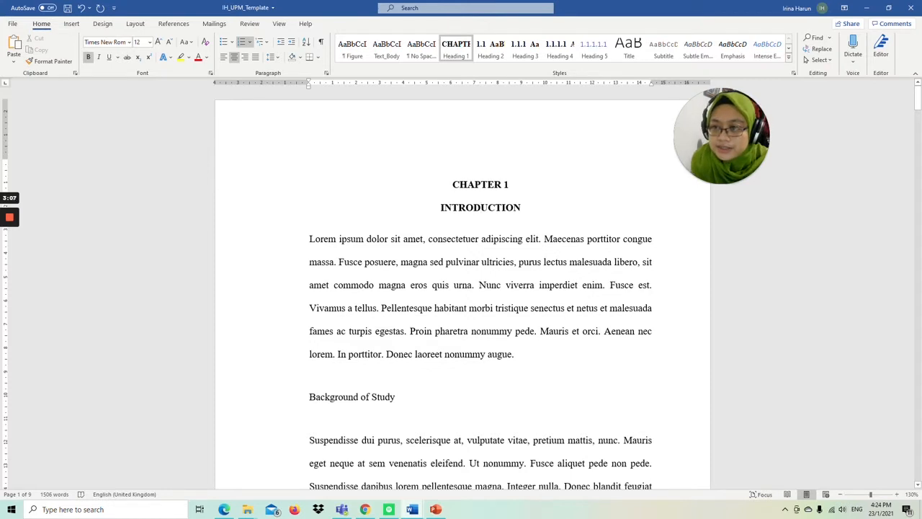
Step: Apply the Heading 2 style to the "Background of Study" line in Chapter 1
left_click(310, 397)
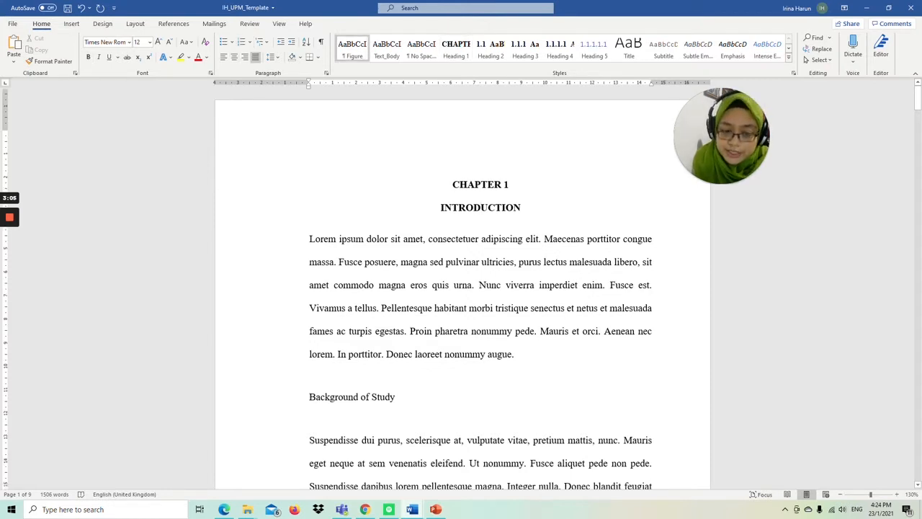
scroll(461, 288, "down", 2)
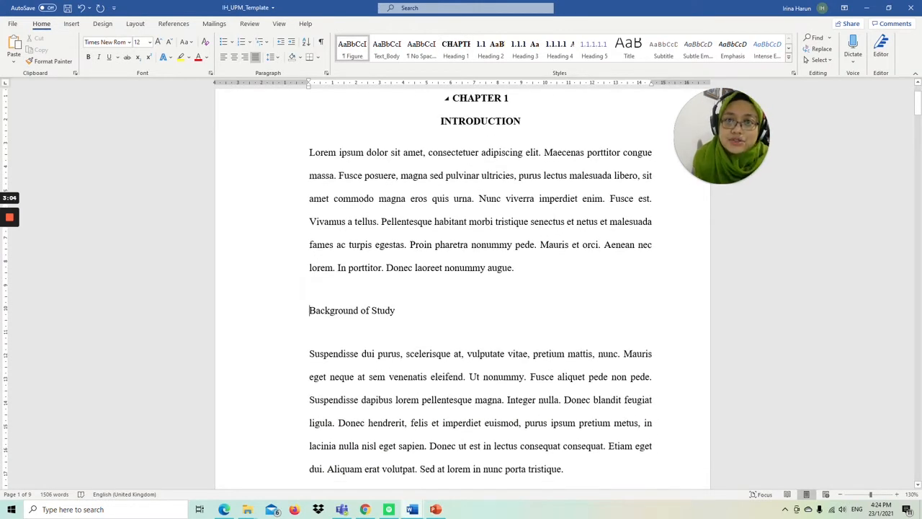
left_click(489, 52)
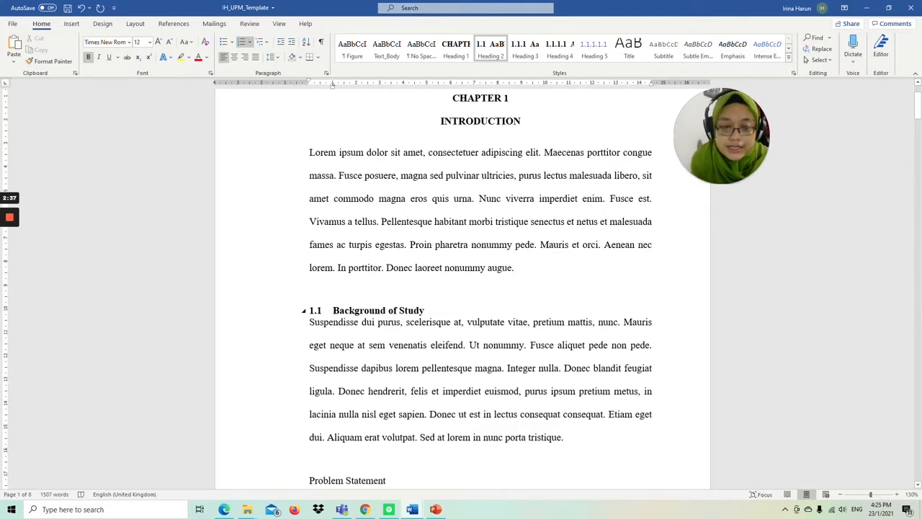
Step: Set the paragraph spacing after the Background of Study heading to 24 pt and update the Heading 2 style to match it
key("shift+End")
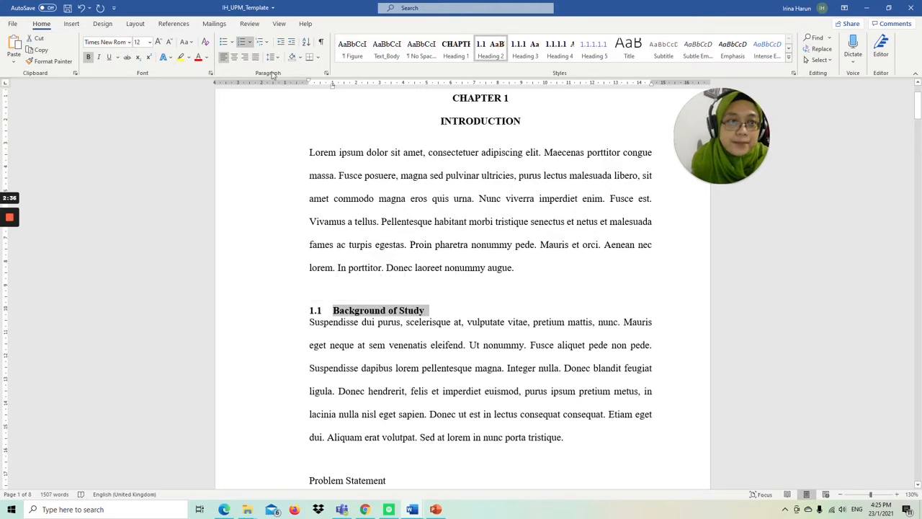
left_click(326, 73)
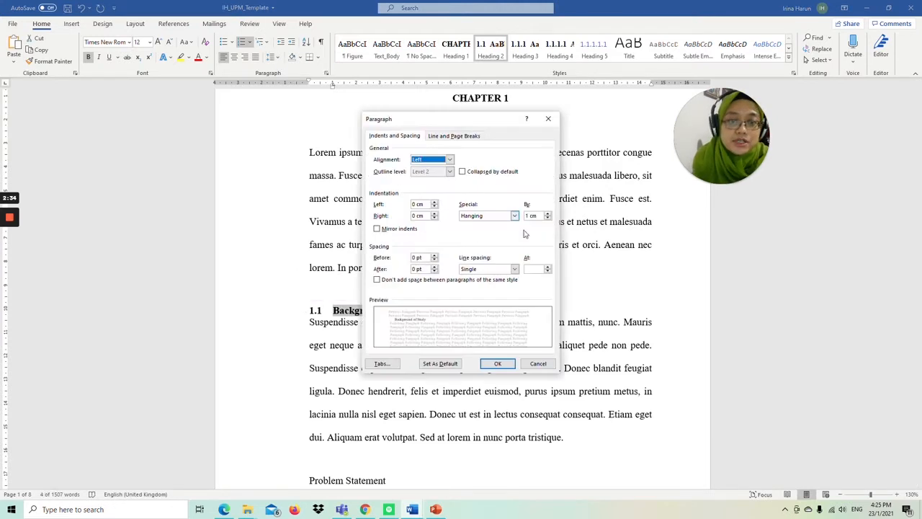
left_click_drag(424, 269, 382, 272)
type("24 p")
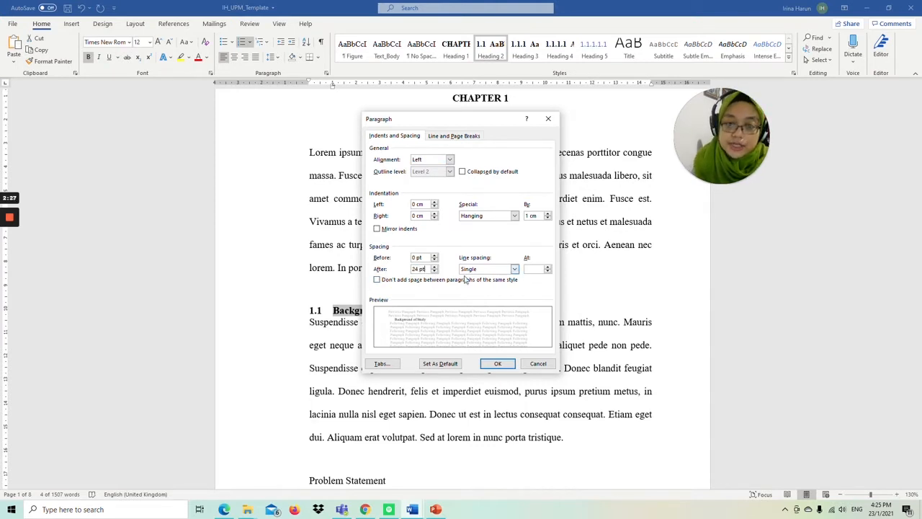
left_click(494, 365)
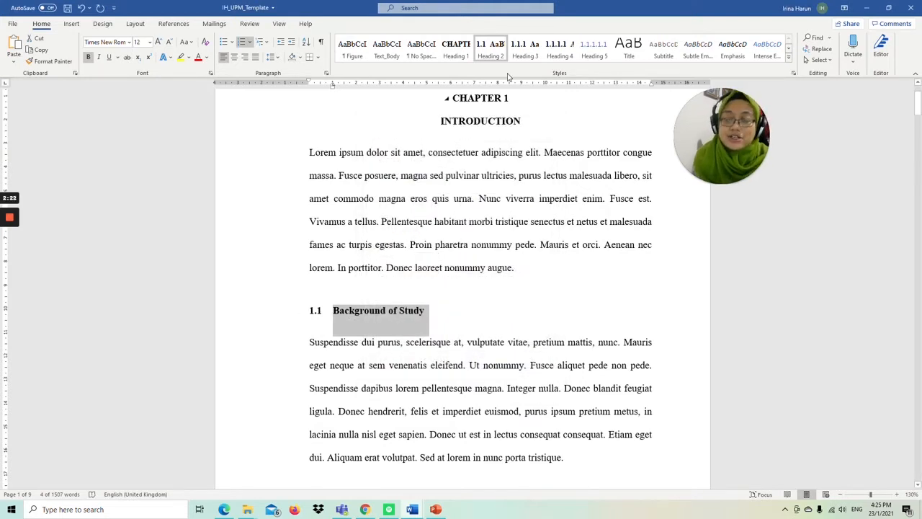
right_click(486, 49)
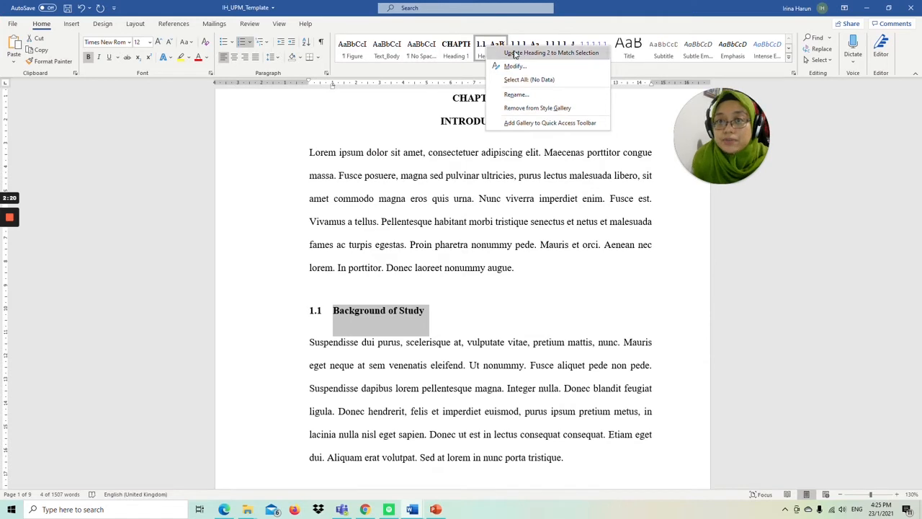
left_click(515, 57)
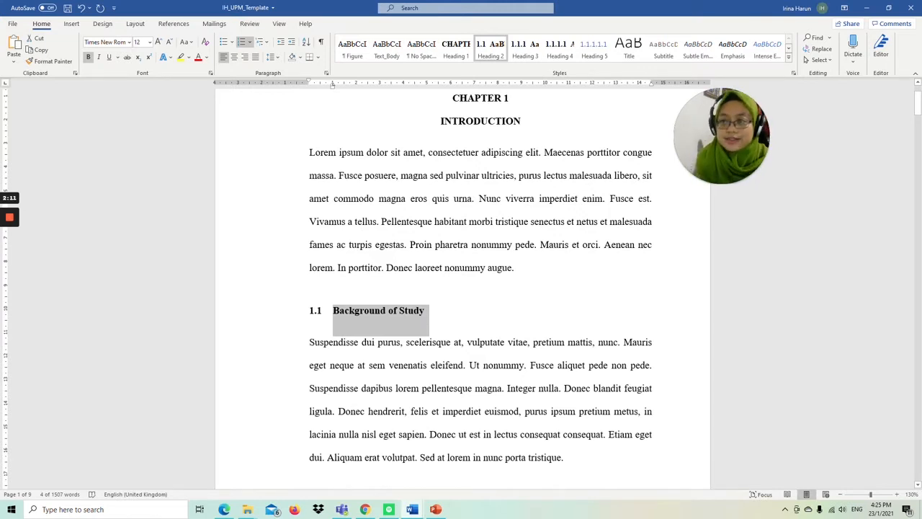
Step: Apply the Heading 2 style to the "Problem Statement" line in Chapter 1
scroll(480, 288, "down", 4)
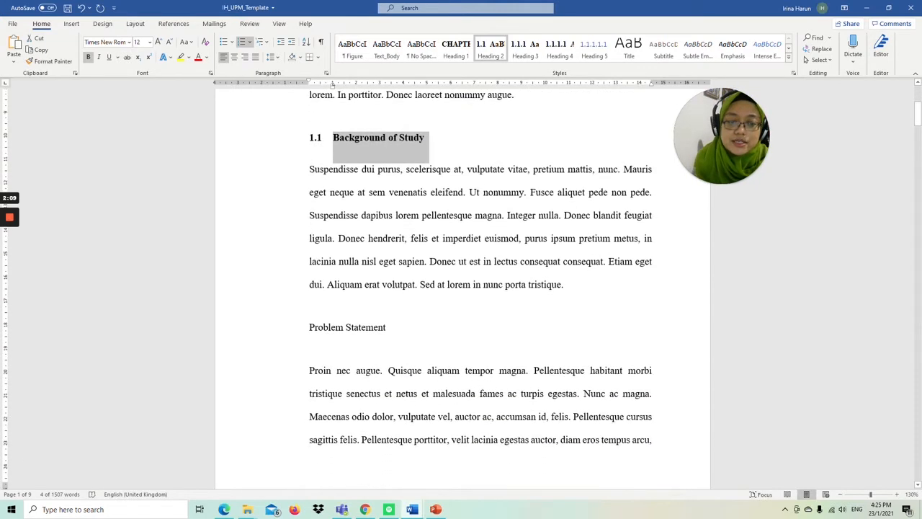
left_click(310, 327)
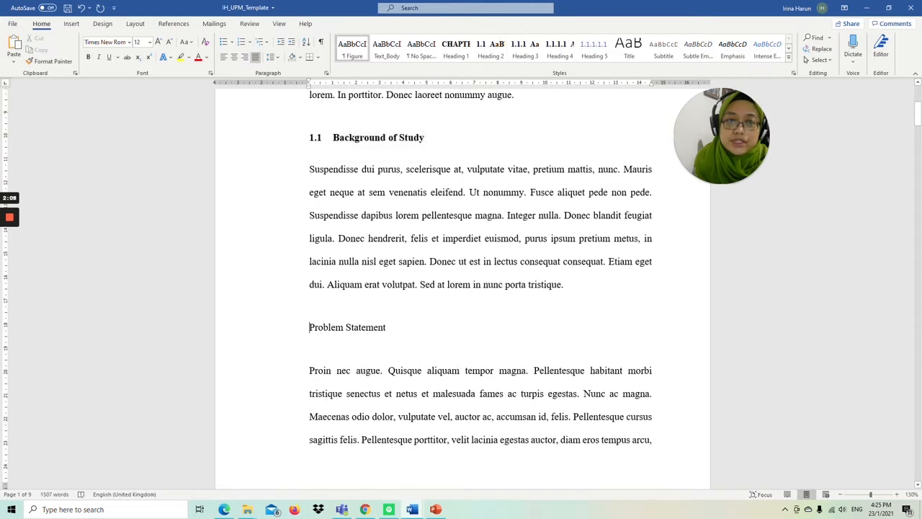
left_click(490, 49)
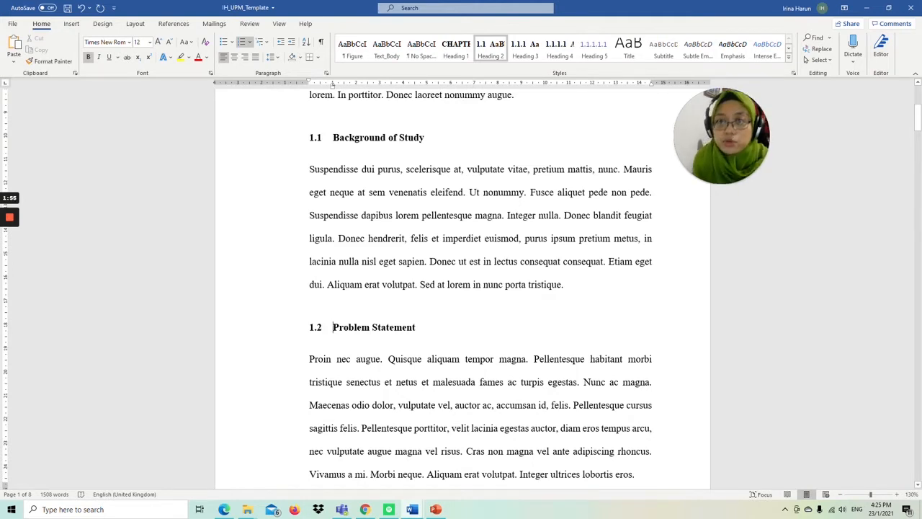
Step: Try the Heading 3 style on the Problem Statement heading and restore it to Heading 2
left_click(524, 56)
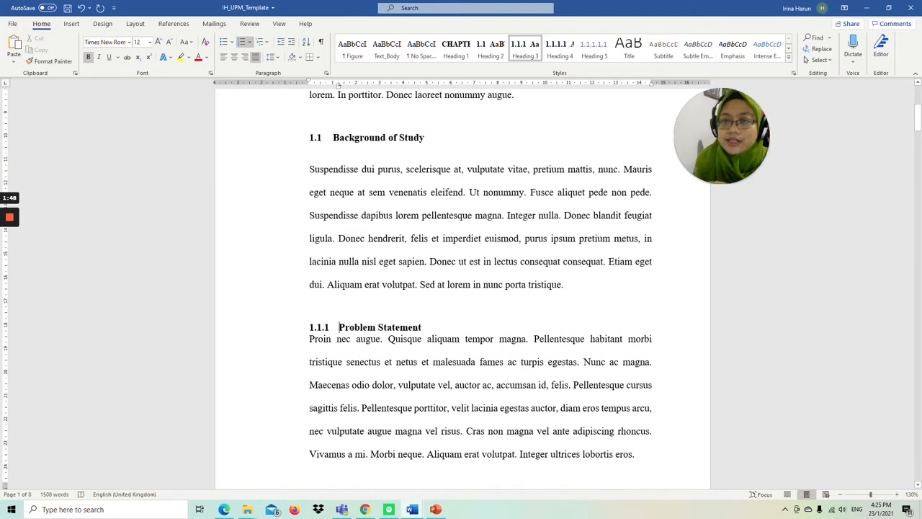
left_click(495, 49)
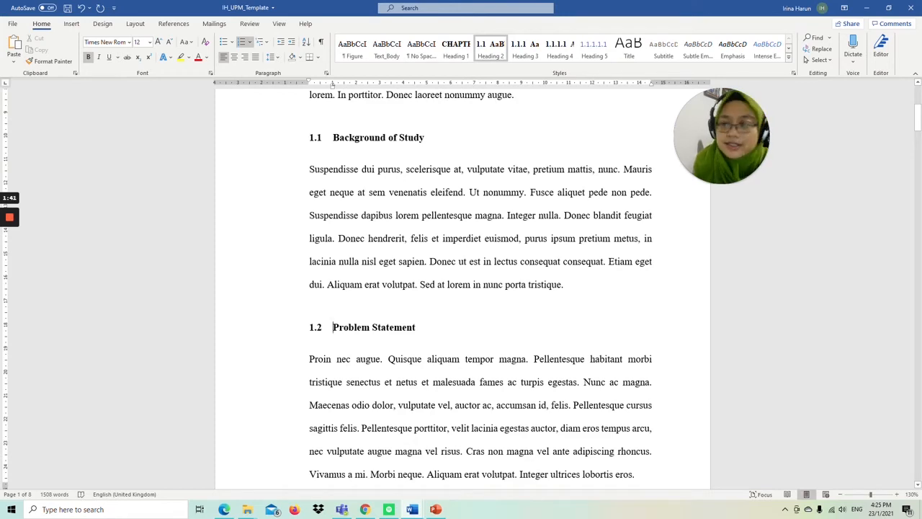
Step: Delete the manually typed "CHAPTER 2" text in front of the LITERATURE REVIEW title
scroll(332, 327, "down", 5)
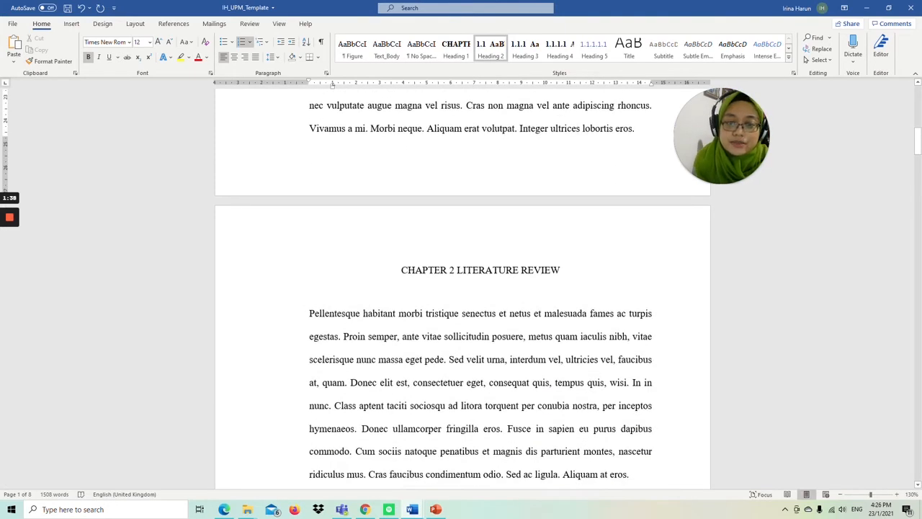
left_click(456, 269)
key("BackSpace")
key("BackSpace")
key("BackSpace")
key("BackSpace")
key("BackSpace")
key("BackSpace")
key("BackSpace")
key("BackSpace")
key("BackSpace")
key("BackSpace")
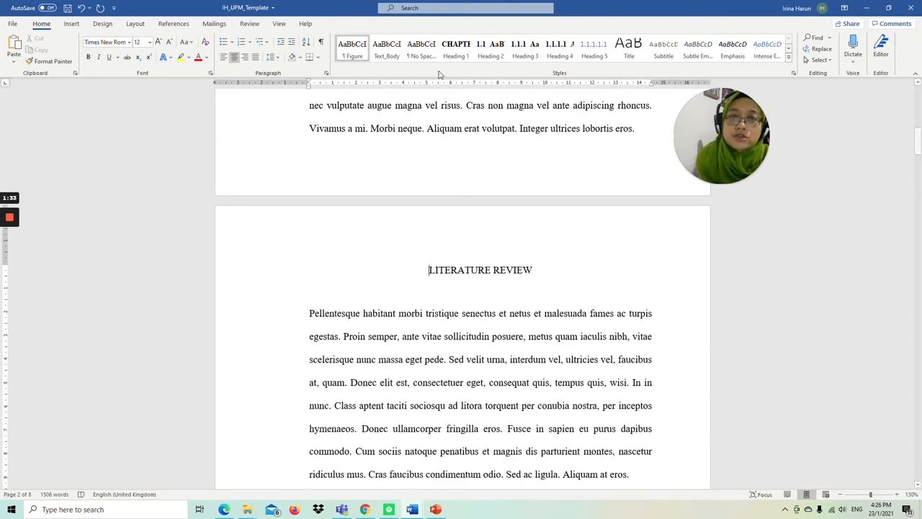
Step: Apply Heading 1 to the LITERATURE REVIEW title and place its text on a line below the automatic chapter number
left_click(456, 49)
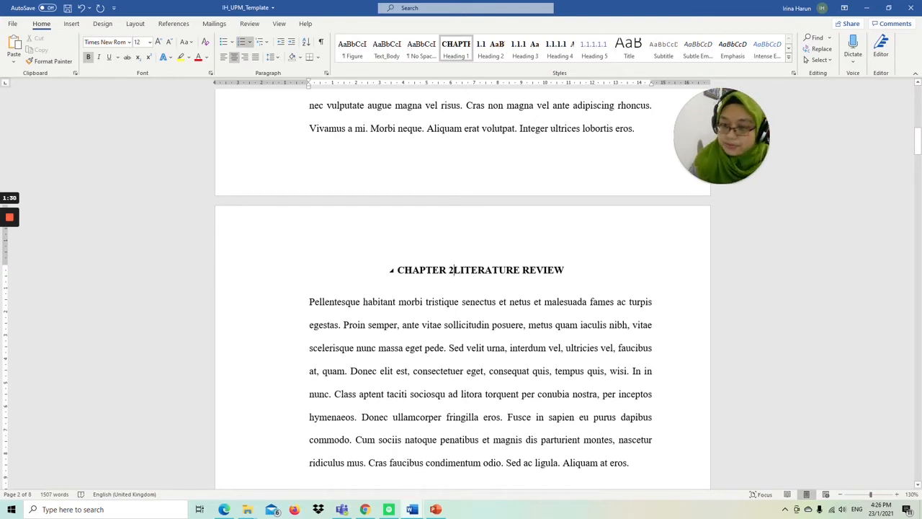
key("shift+Return")
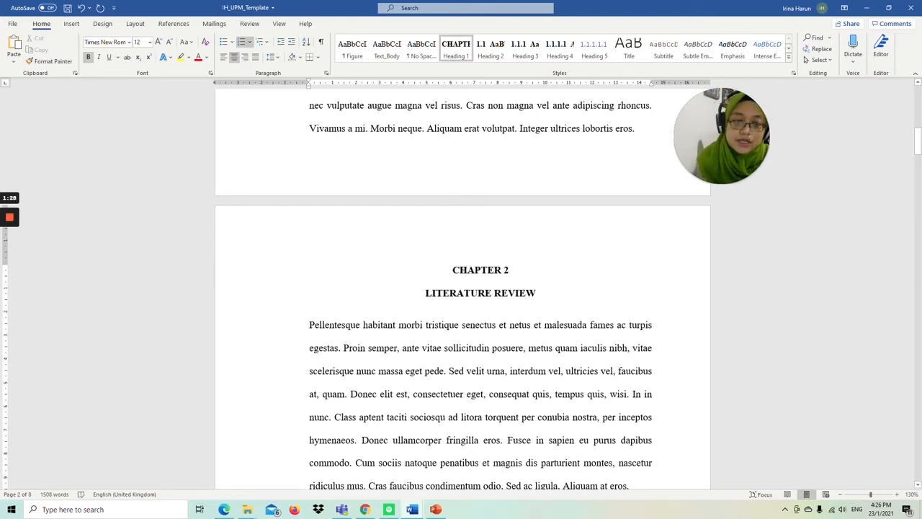
Step: Split the first Chapter 2 paragraph after "Pellentesque habitant" and begin the following paragraph with a capitalised "Morbi"
left_click(309, 324)
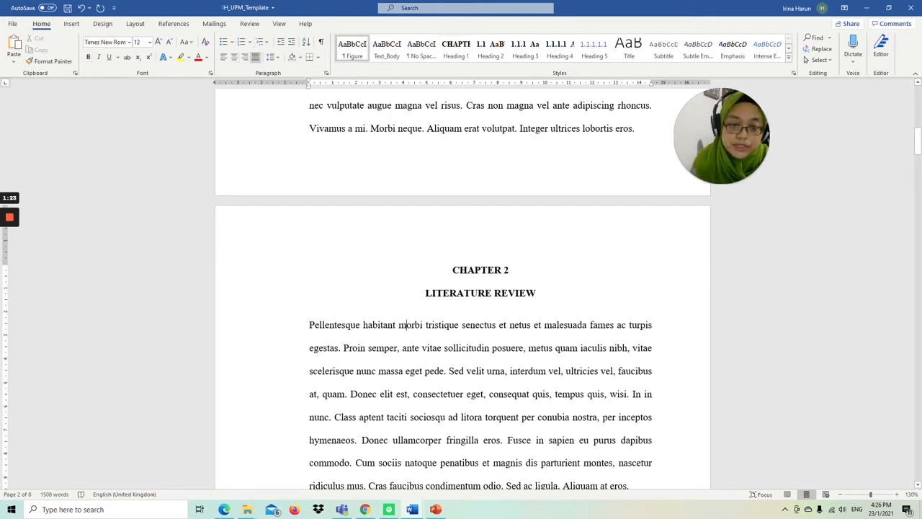
key("BackSpace")
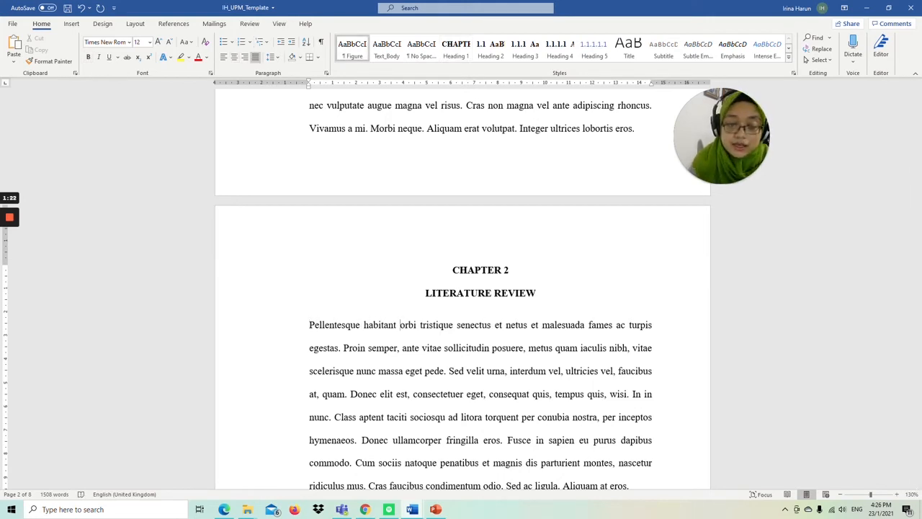
key("Return")
type("M")
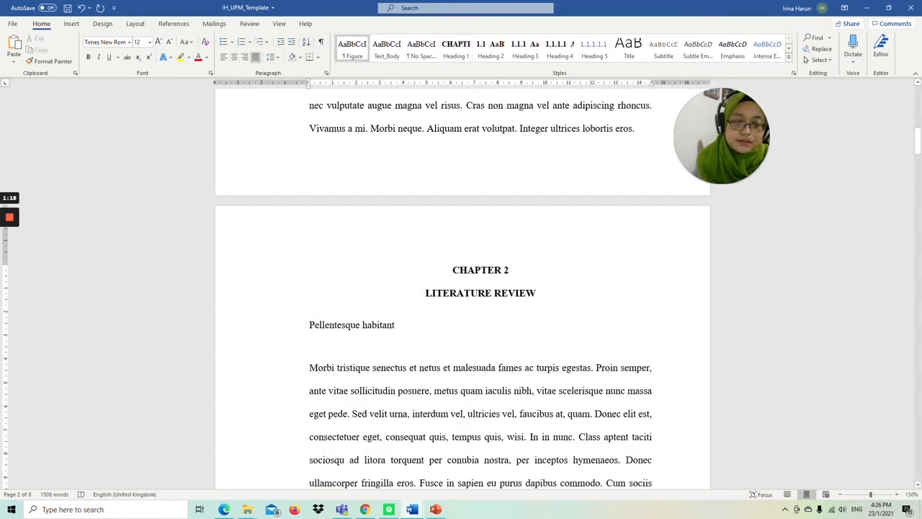
Step: Apply the Heading 2 style to the "Pellentesque habitant" line in Chapter 2
left_click_drag(398, 326, 309, 328)
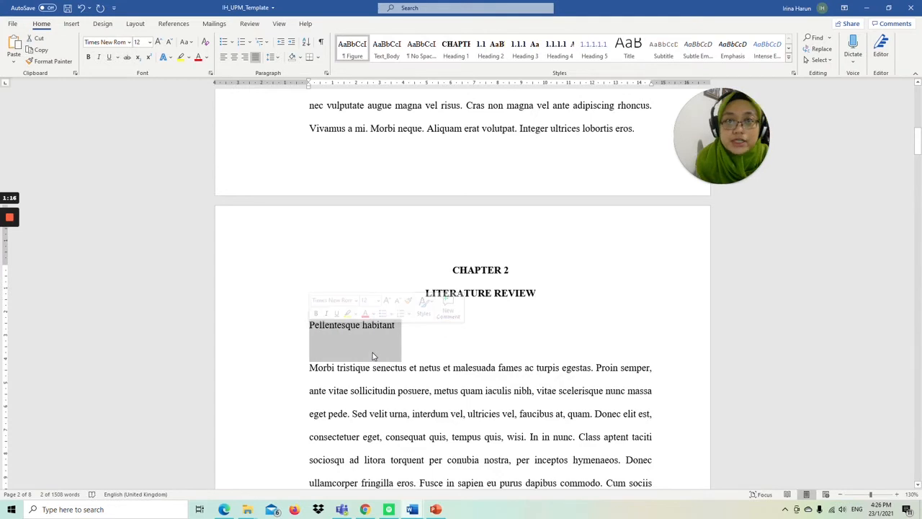
left_click(490, 49)
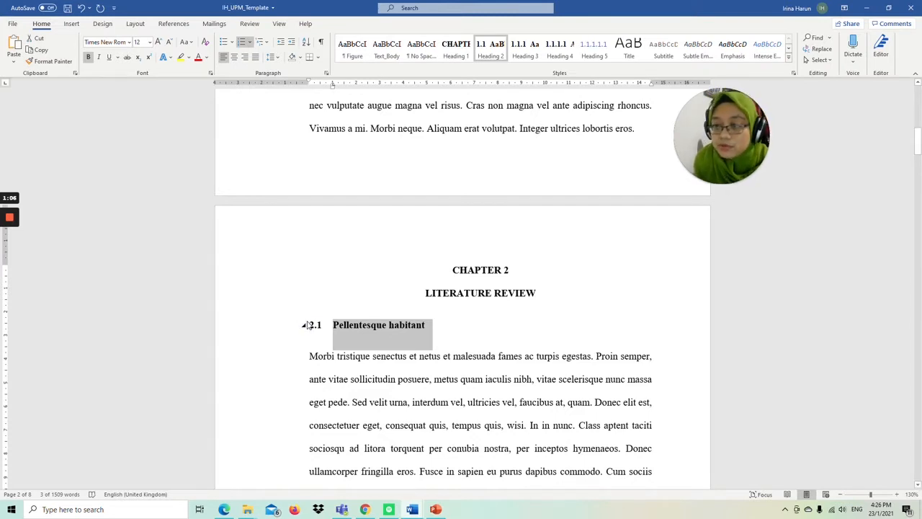
Step: Add an empty paragraph below the UPM signboard picture in Chapter 2 and apply the Caption style to it
scroll(307, 325, "down", 5)
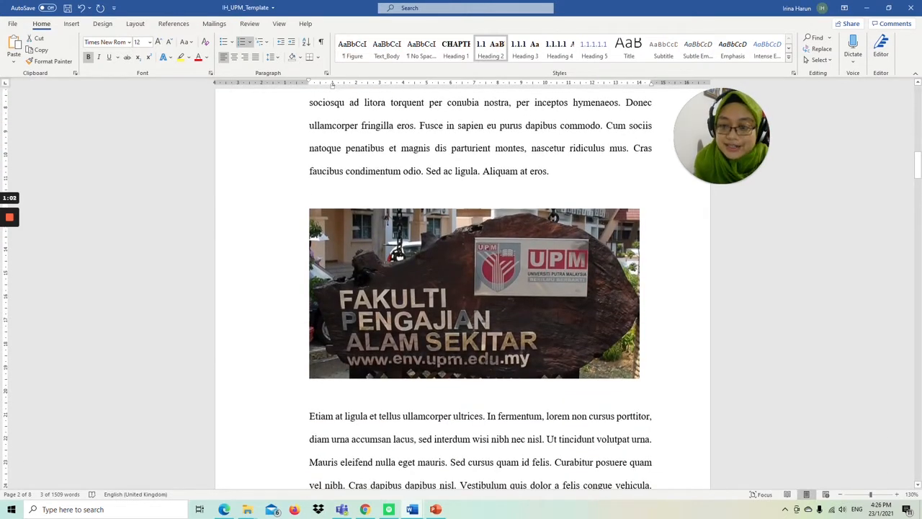
left_click(641, 372)
key("Return")
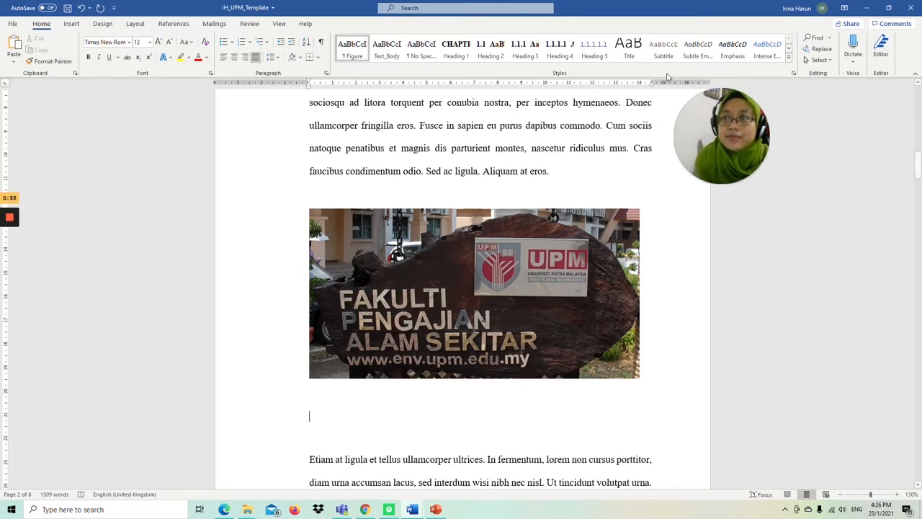
left_click(789, 60)
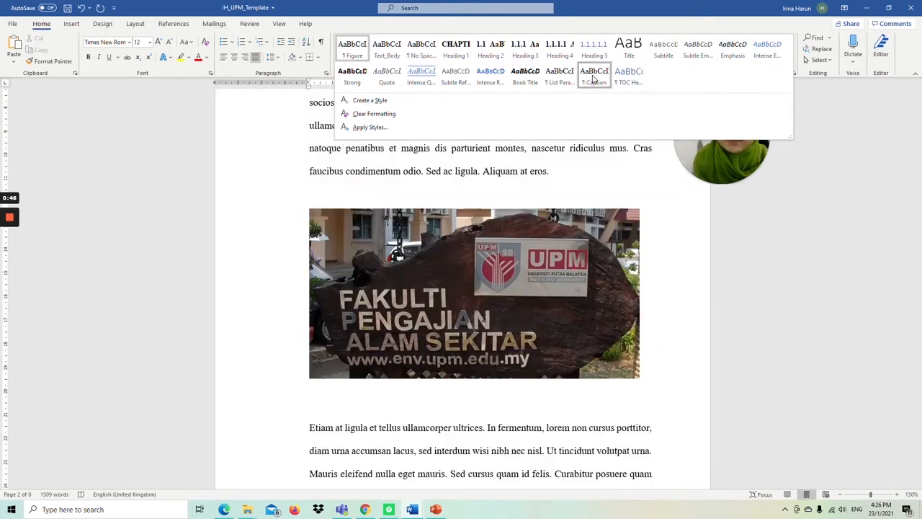
left_click(594, 80)
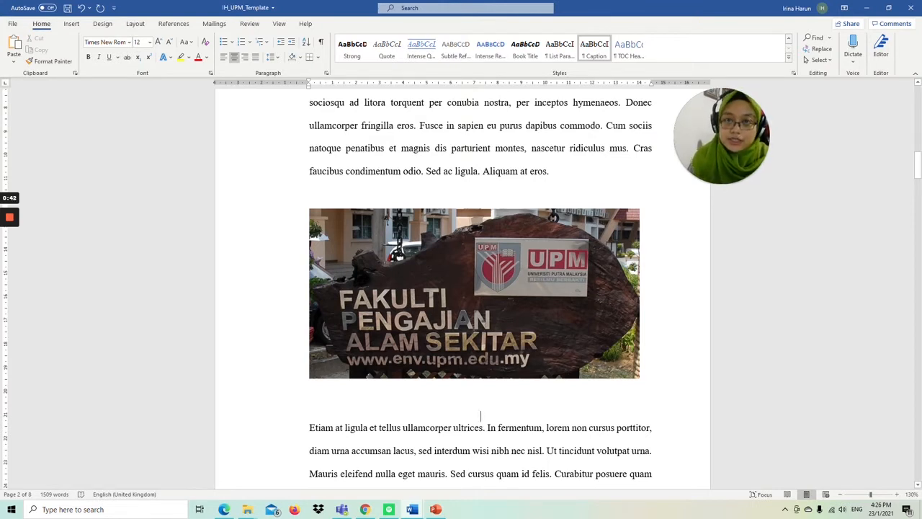
Step: Insert a Figure caption below the UPM signboard picture, numbered with the Heading 1 chapter number and a period separator
left_click(171, 24)
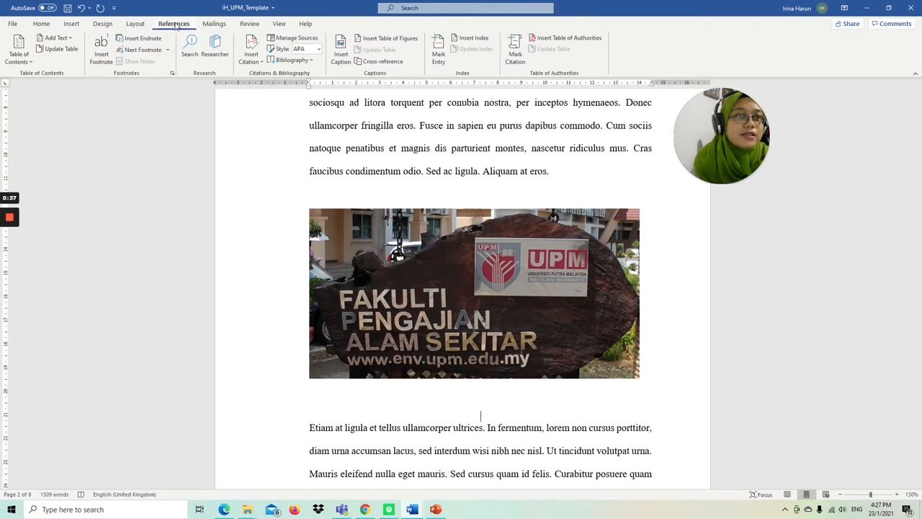
left_click(339, 56)
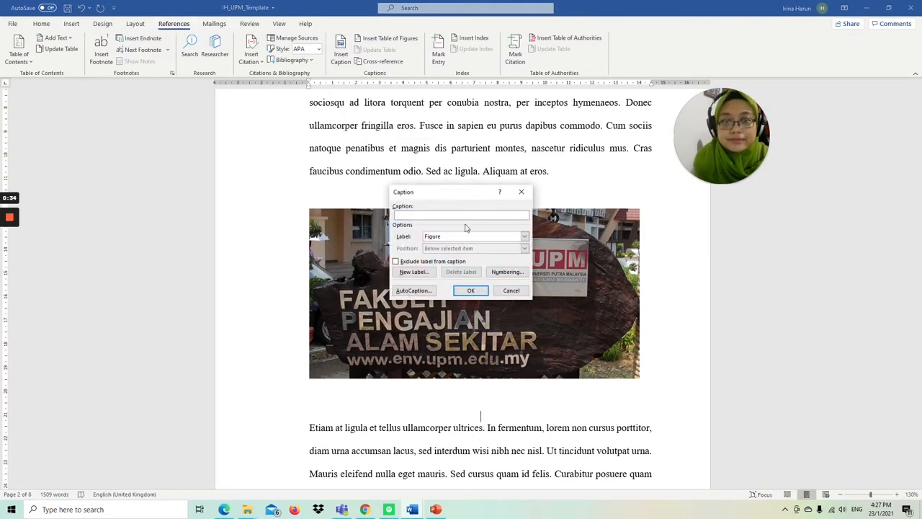
left_click(524, 237)
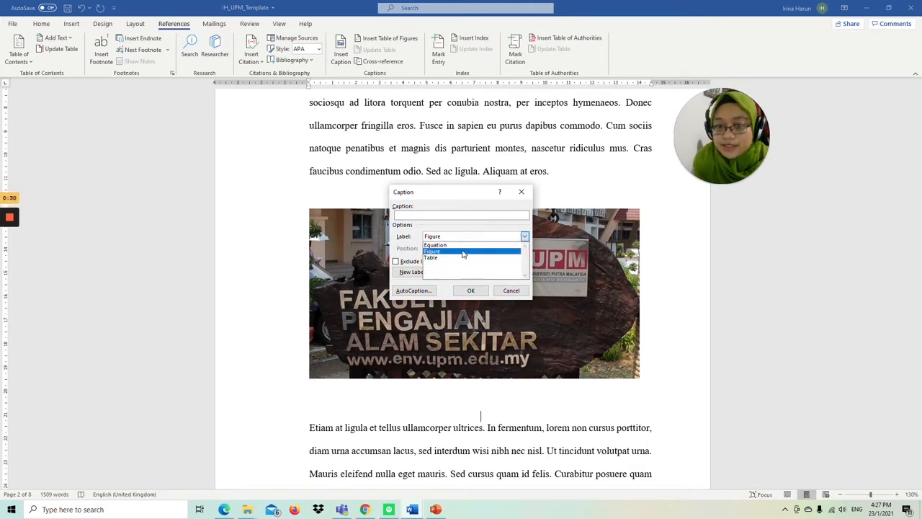
left_click(465, 252)
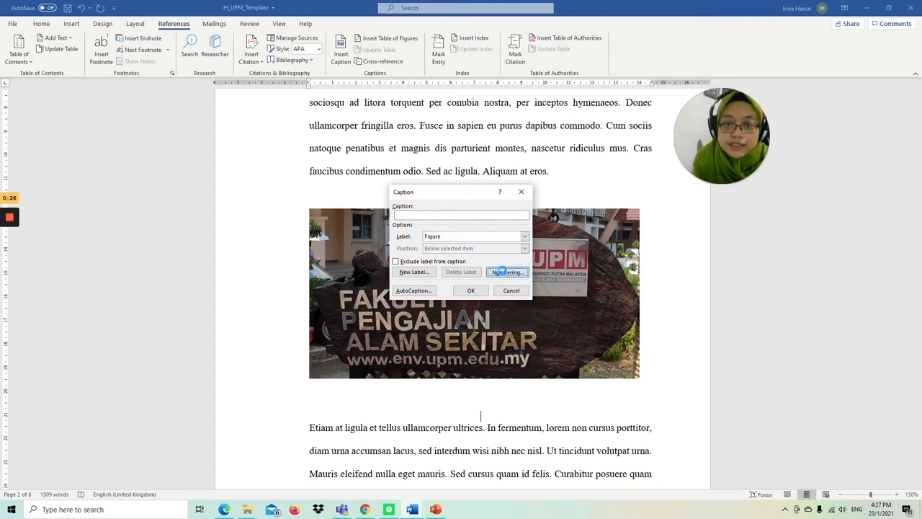
left_click(506, 271)
left_click(398, 231)
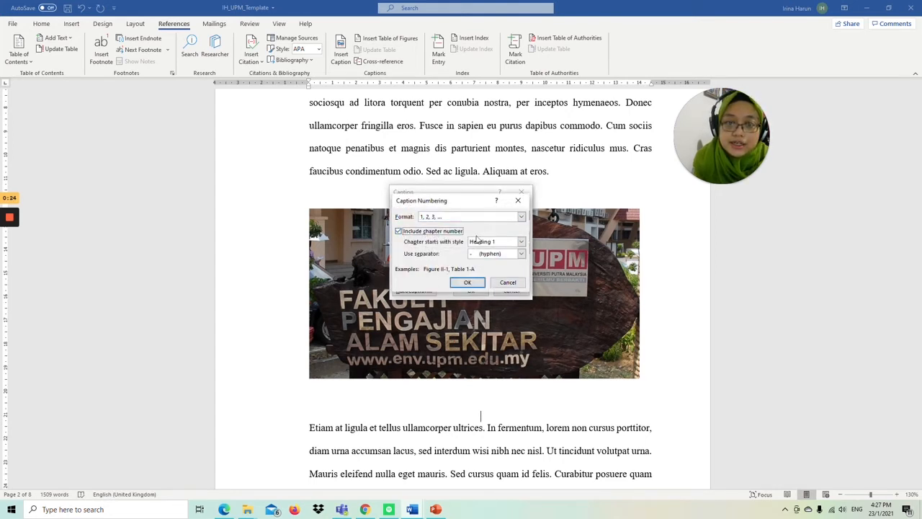
left_click(521, 254)
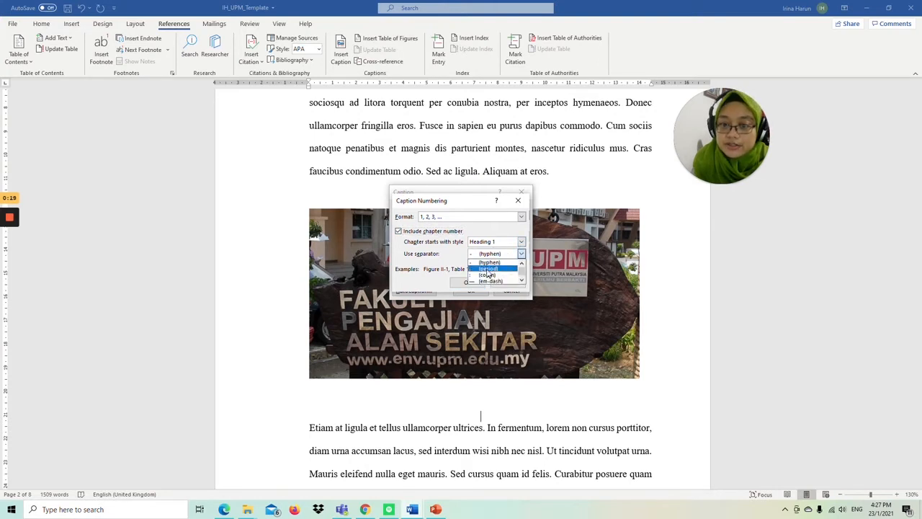
left_click(489, 269)
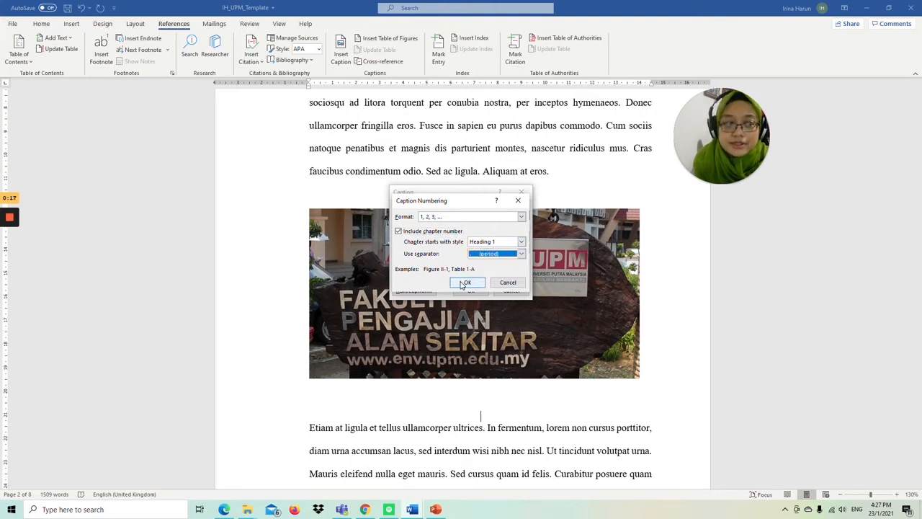
left_click(466, 282)
left_click(471, 290)
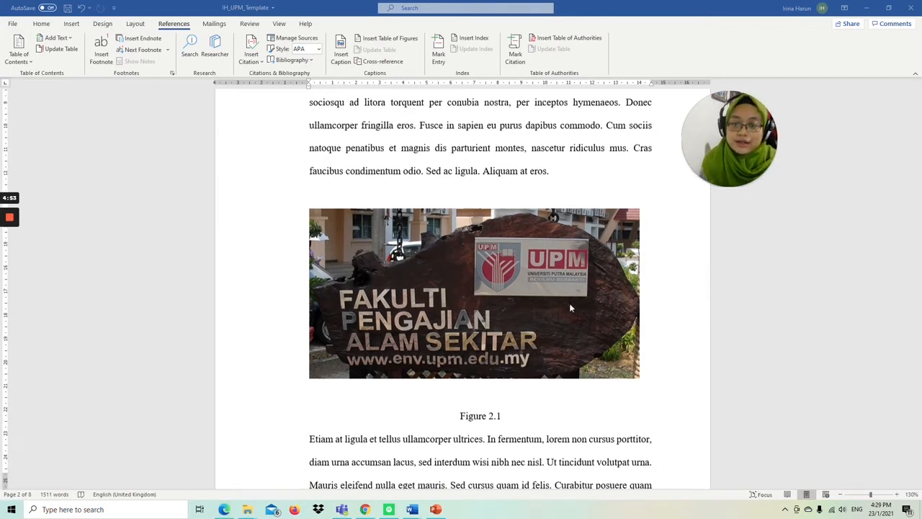
Step: Set the spacing after the UPM signboard picture's paragraph to 0 pt
scroll(521, 304, "down", 3)
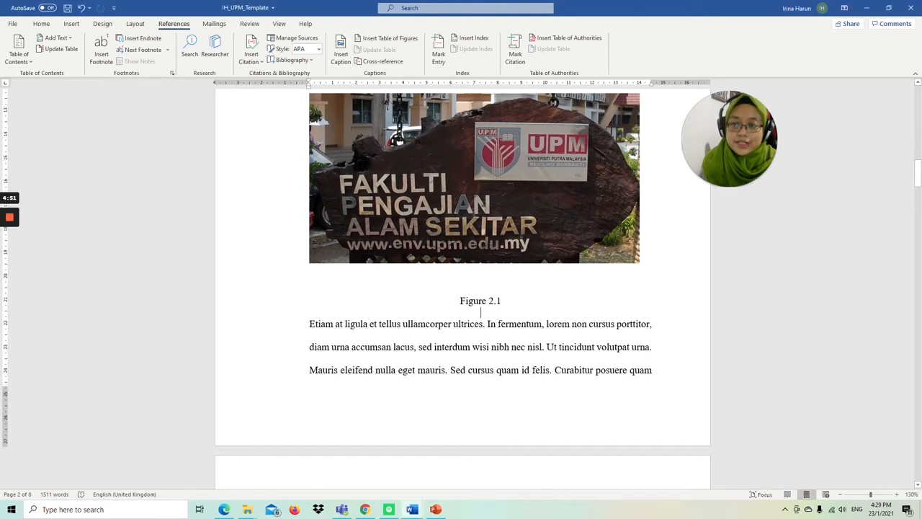
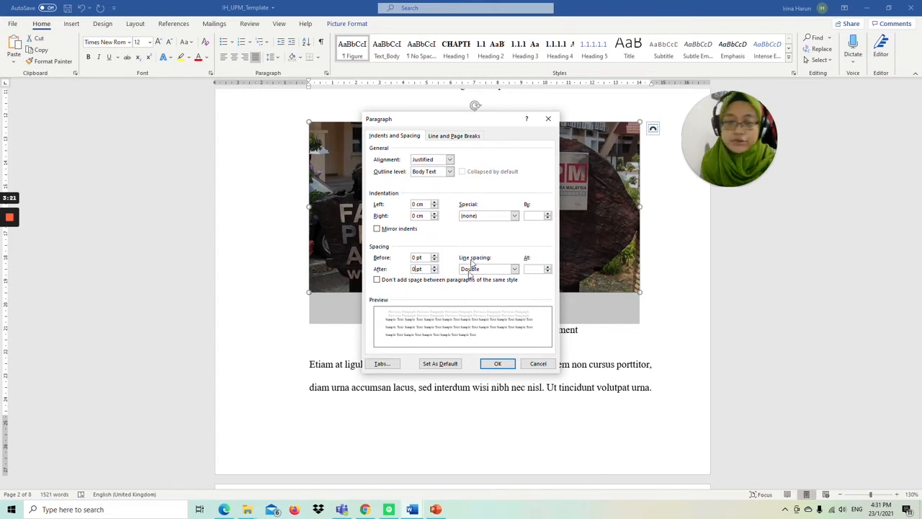
left_click(491, 365)
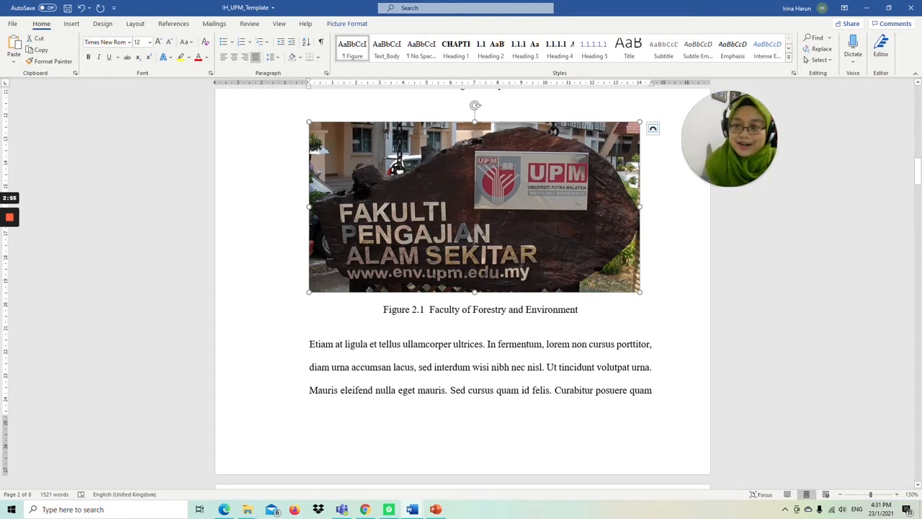
Step: Add two new paragraphs after the text ending "consequat at, leo." below the Lean Startup Methodology figure
scroll(462, 288, "down", 2)
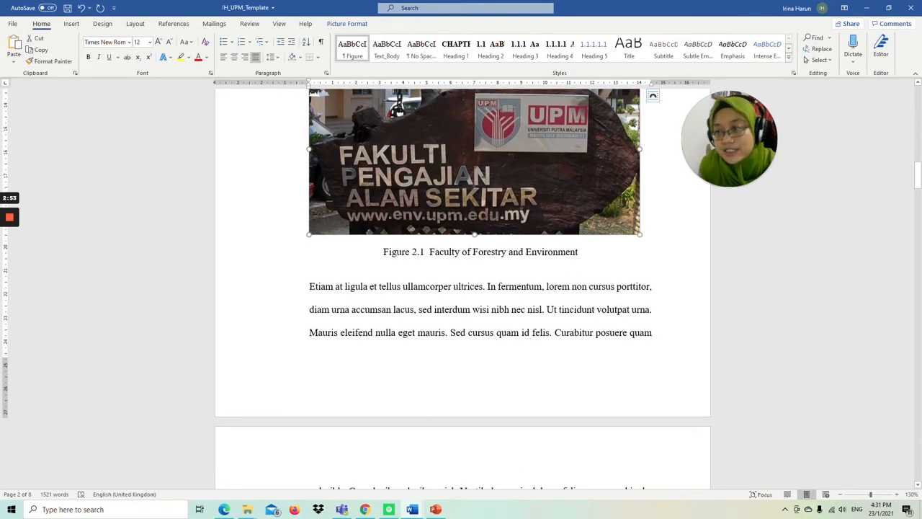
scroll(462, 288, "down", 15)
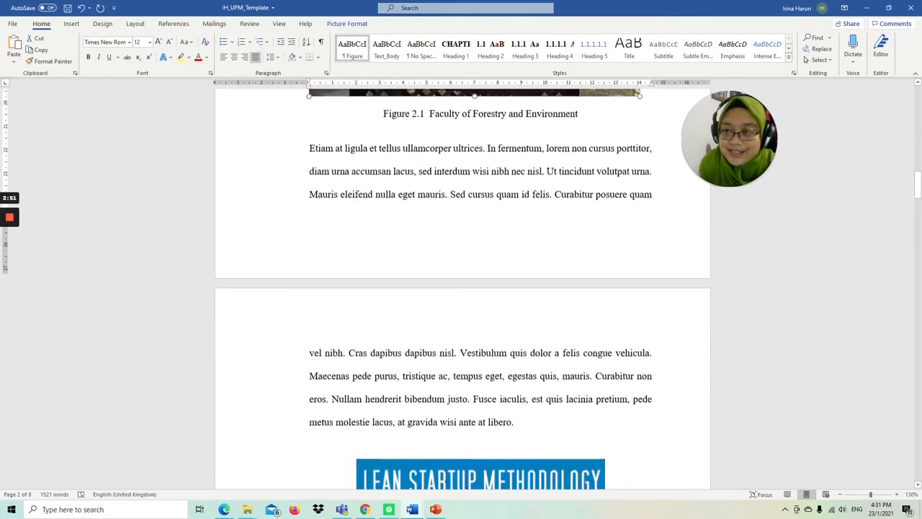
scroll(463, 288, "down", 1)
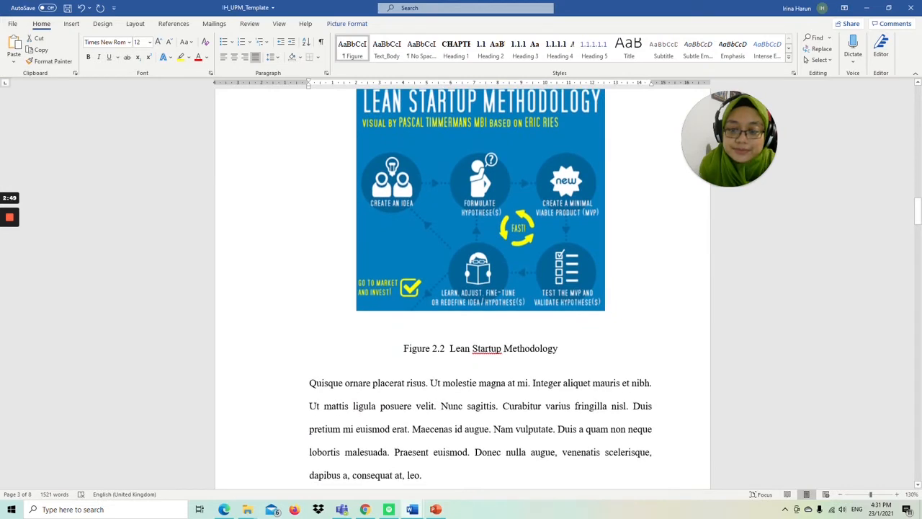
scroll(463, 288, "up", 5)
scroll(462, 288, "down", 11)
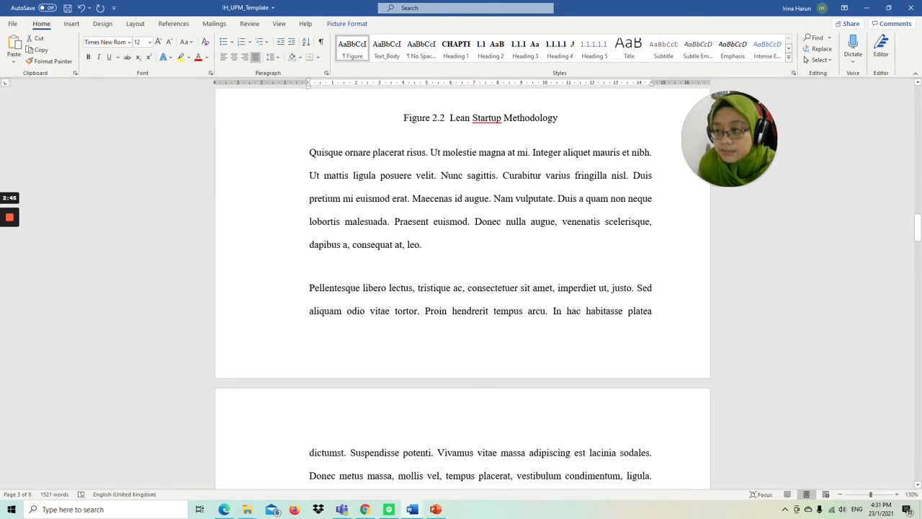
left_click(424, 245)
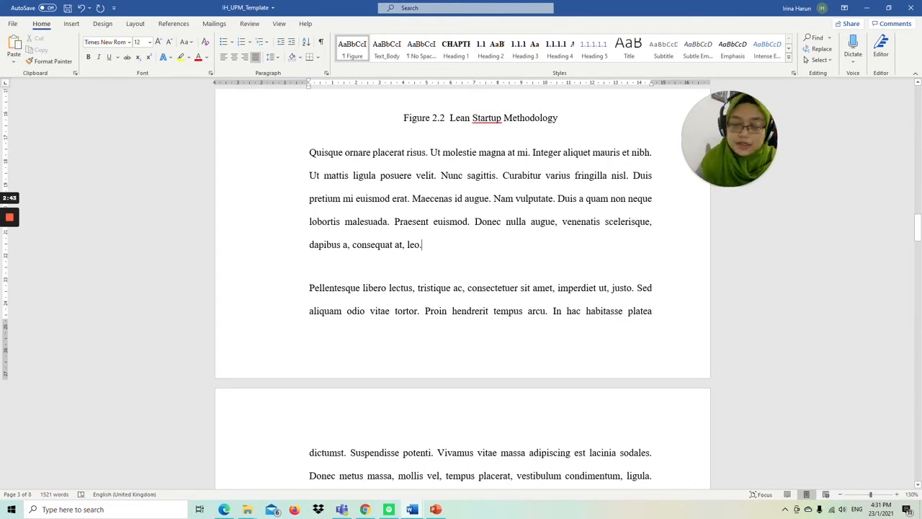
key("Return")
key("Return")
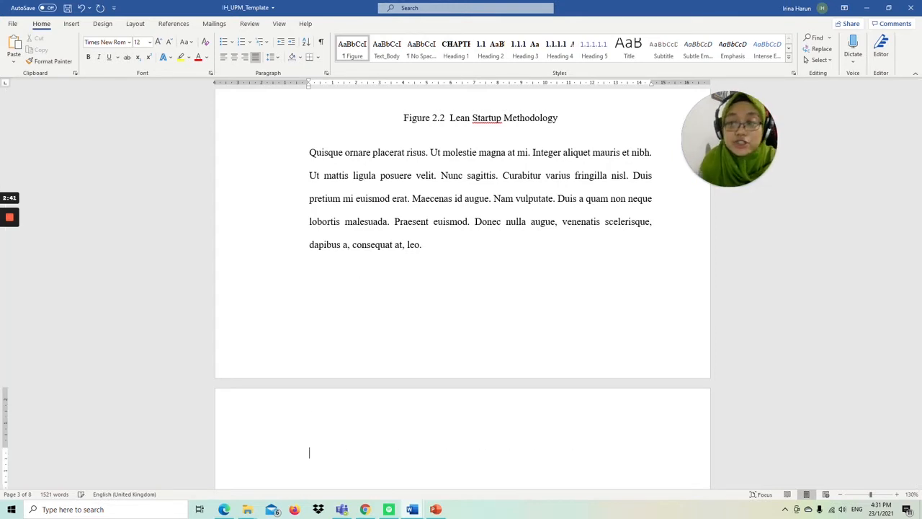
Step: Insert a table with four columns and three rows in the empty paragraph above "Pellentesque libero lectus"
scroll(462, 288, "down", 3)
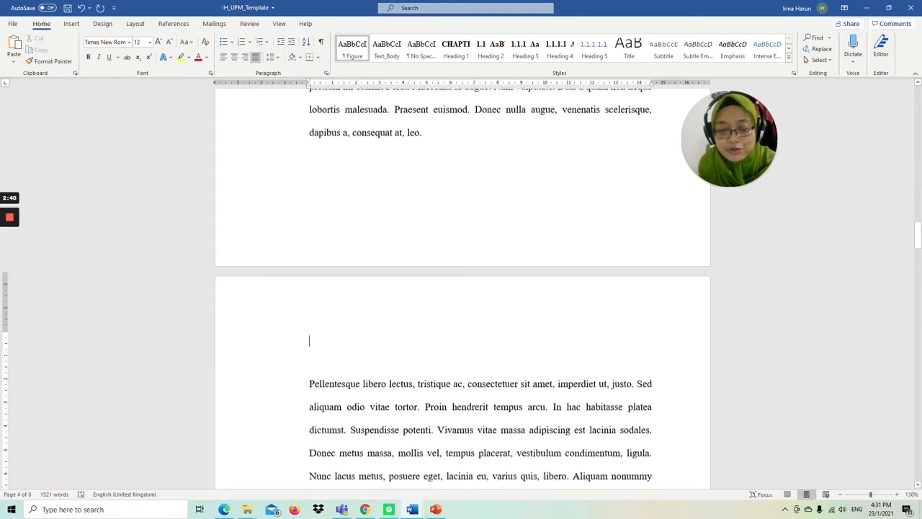
left_click(72, 23)
left_click(82, 57)
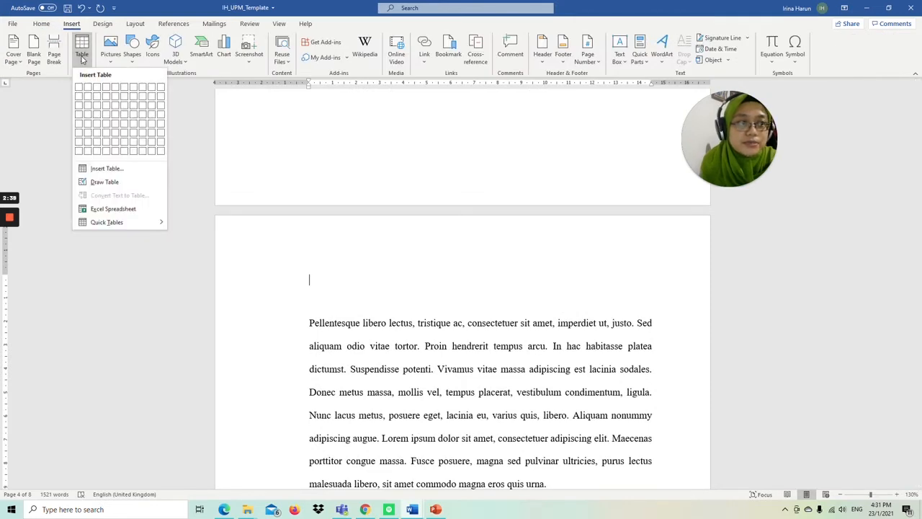
left_click(104, 107)
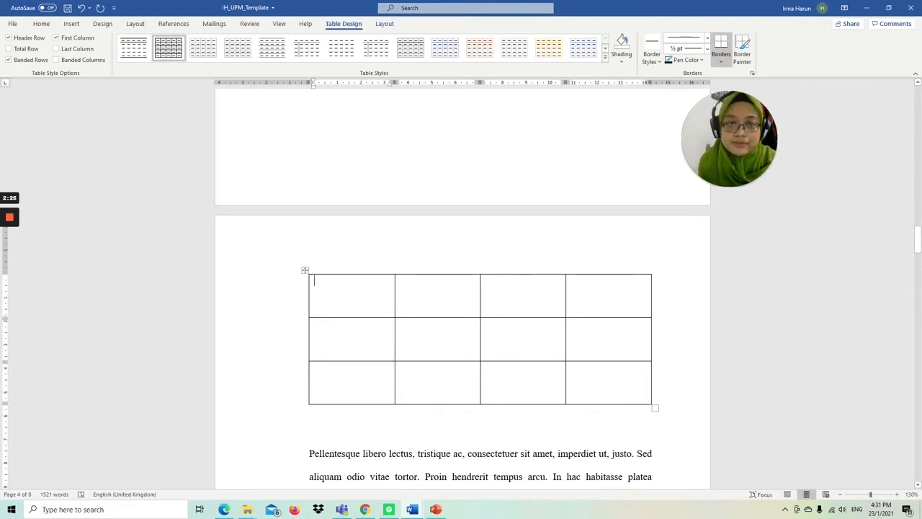
Step: Add an empty paragraph directly above the new table to hold its caption, removing the surplus blank line
scroll(462, 288, "up", 1)
left_click(379, 130)
left_click(422, 130)
key("Return")
key("Return")
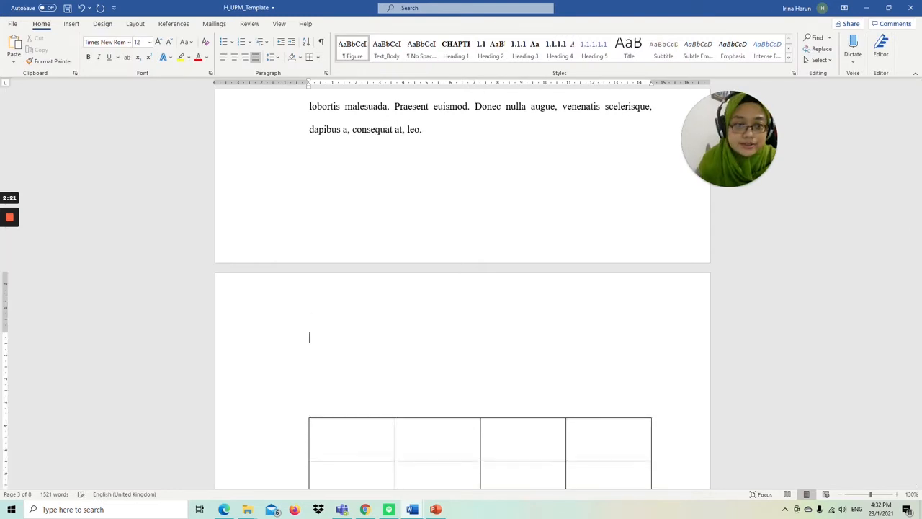
key("Delete")
key("Delete")
key("ctrl+z")
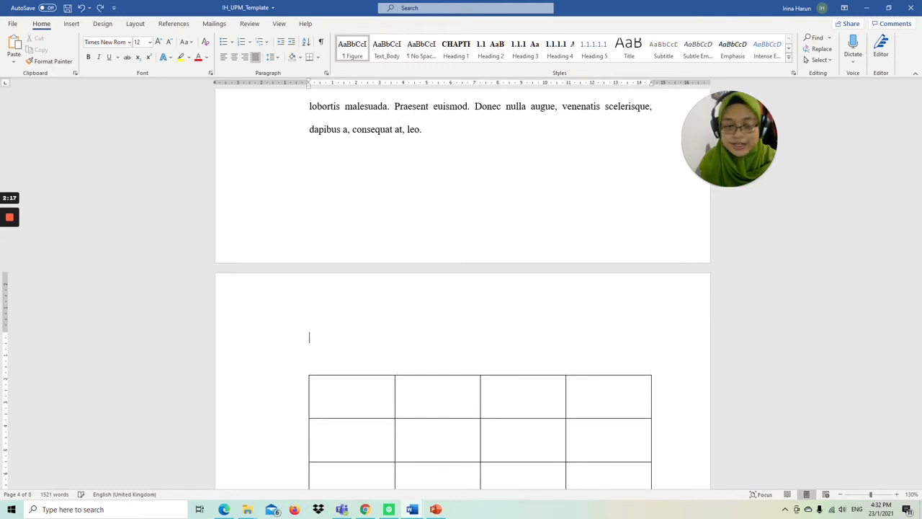
Step: Insert a Table caption above the new table, numbered with the Heading 1 chapter number and a period separator
left_click(173, 24)
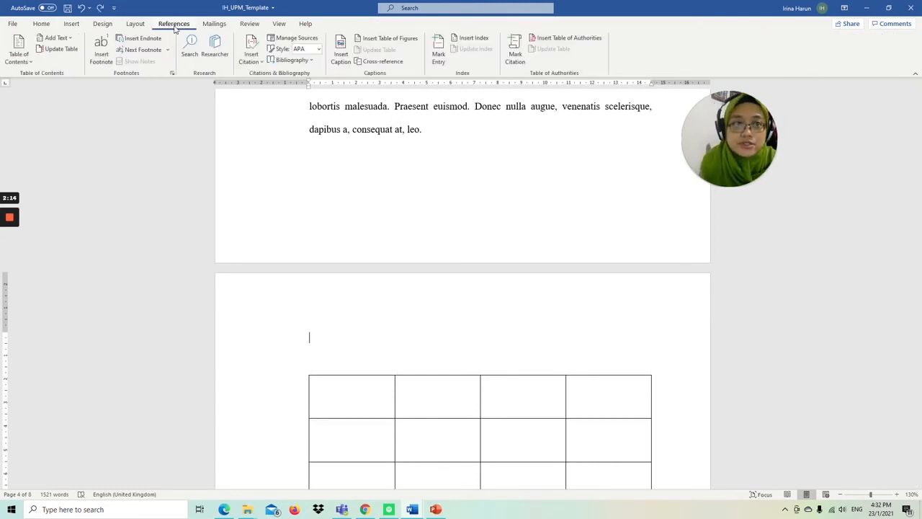
left_click(341, 55)
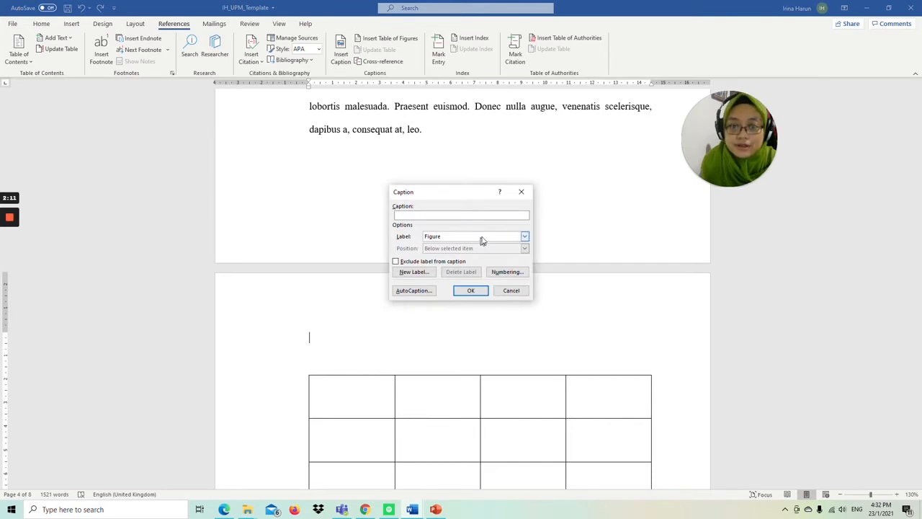
left_click(524, 237)
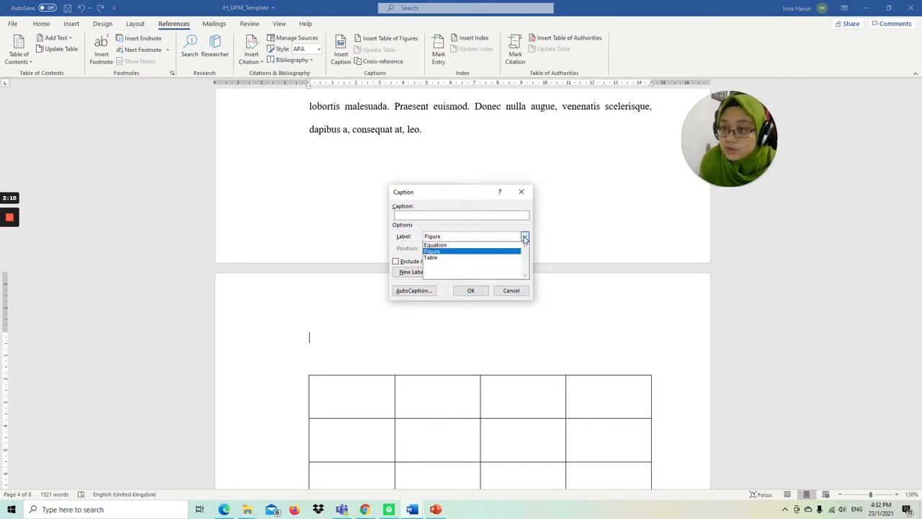
left_click(472, 257)
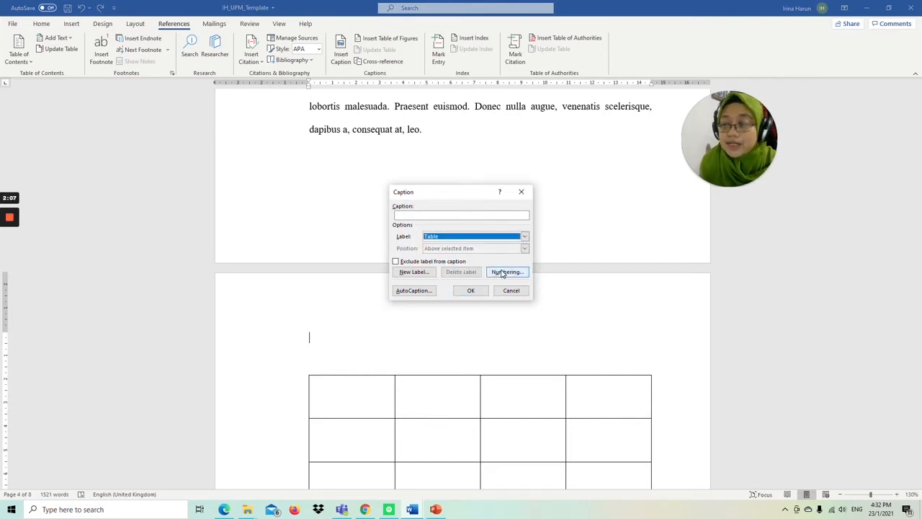
left_click(506, 275)
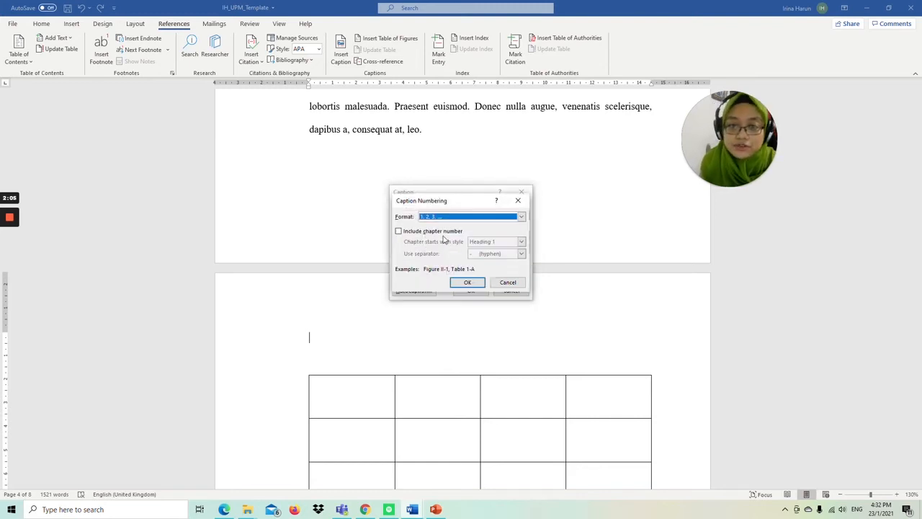
left_click(412, 233)
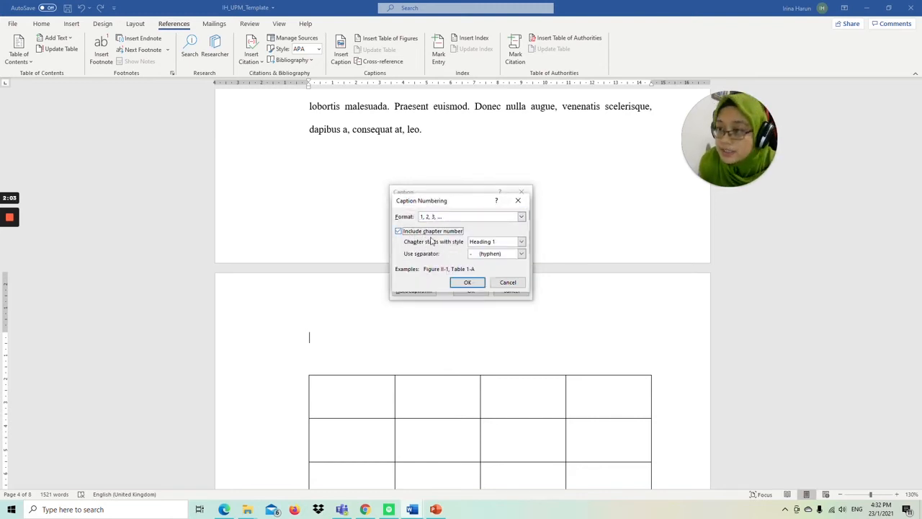
left_click(521, 254)
left_click(503, 268)
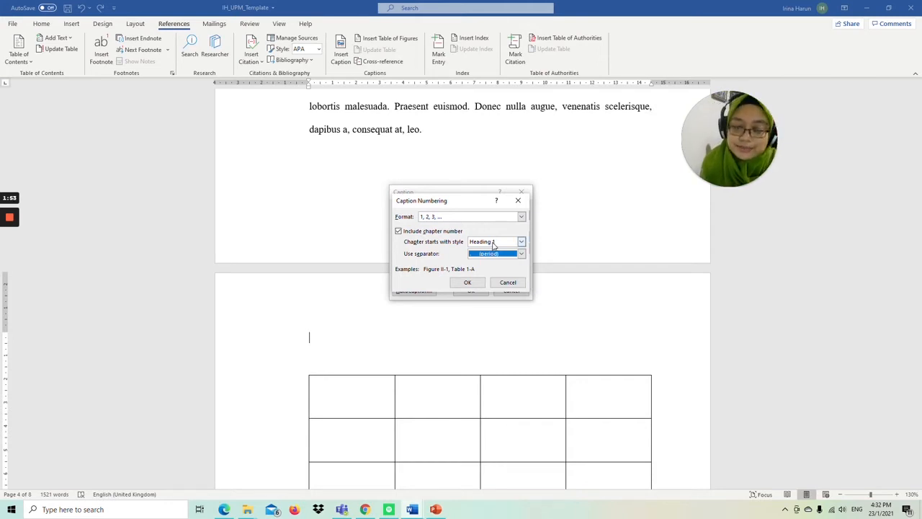
left_click(468, 283)
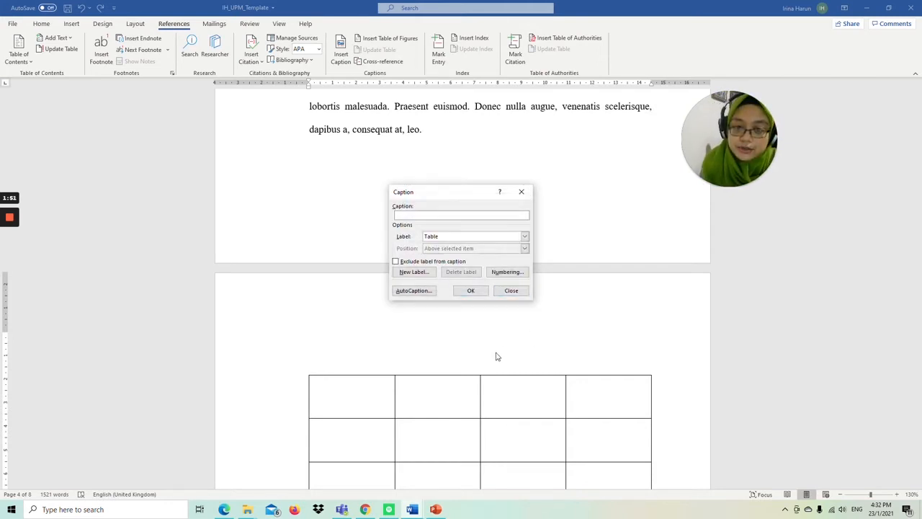
left_click(470, 291)
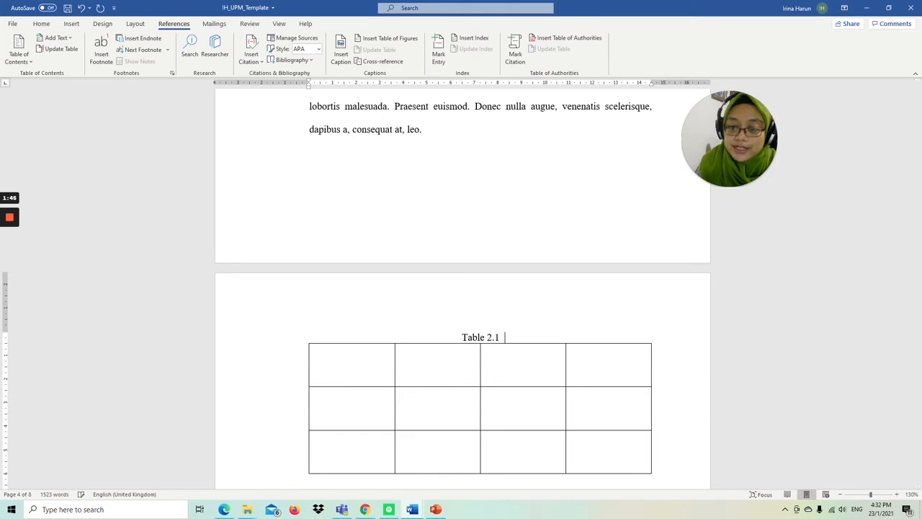
Step: Enter "Characteristics of" as the caption text after the table number
type("Characteri")
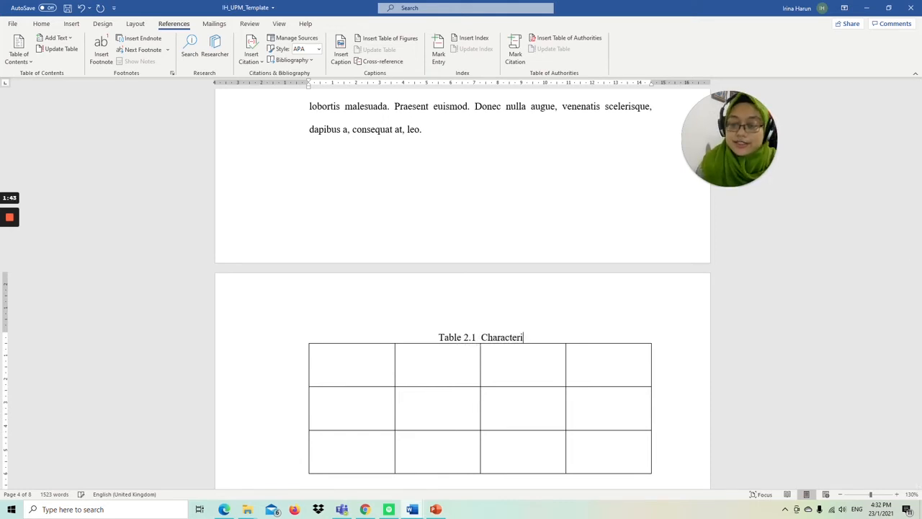
type("stics")
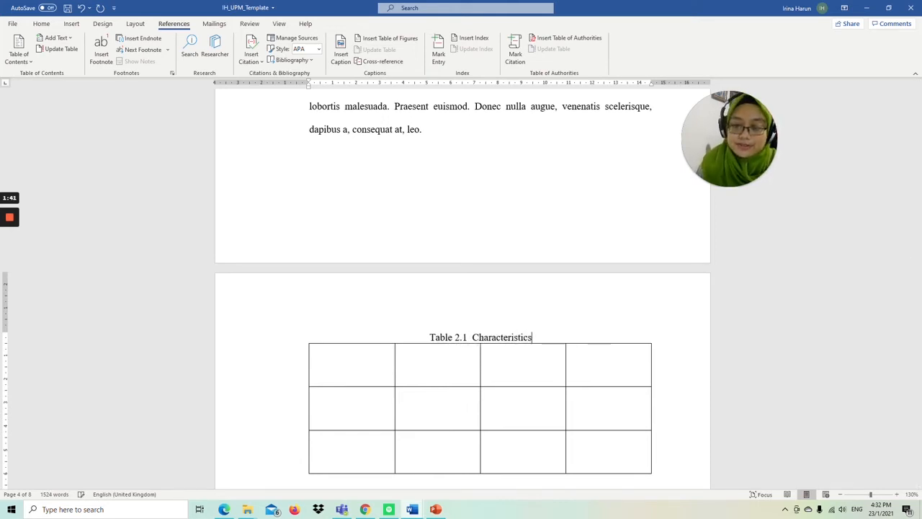
type(" of")
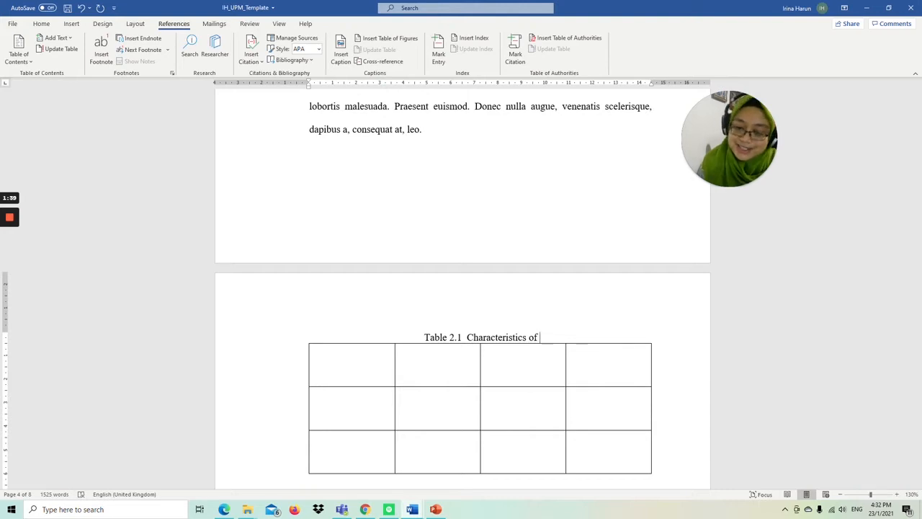
scroll(462, 324, "down", 3)
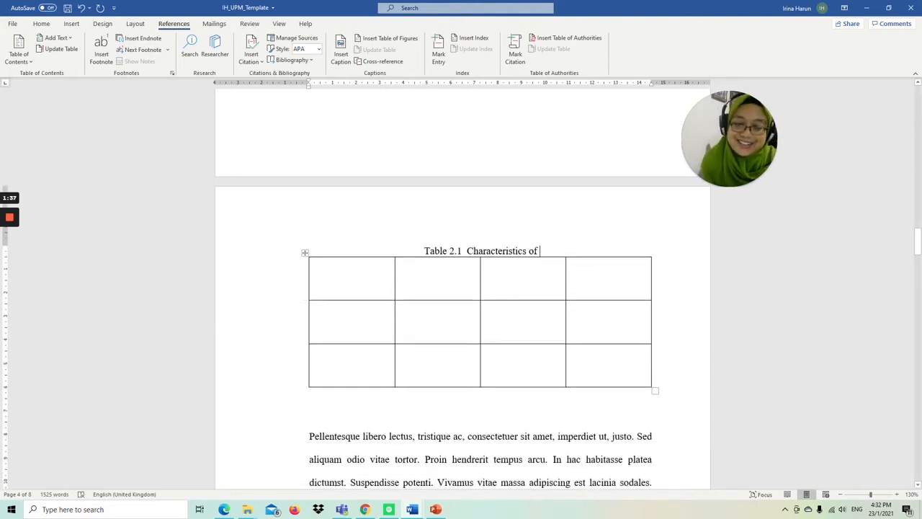
Step: Insert an automatic table of contents in the Automatic Table 2 style at the end of the document
scroll(463, 288, "down", 4)
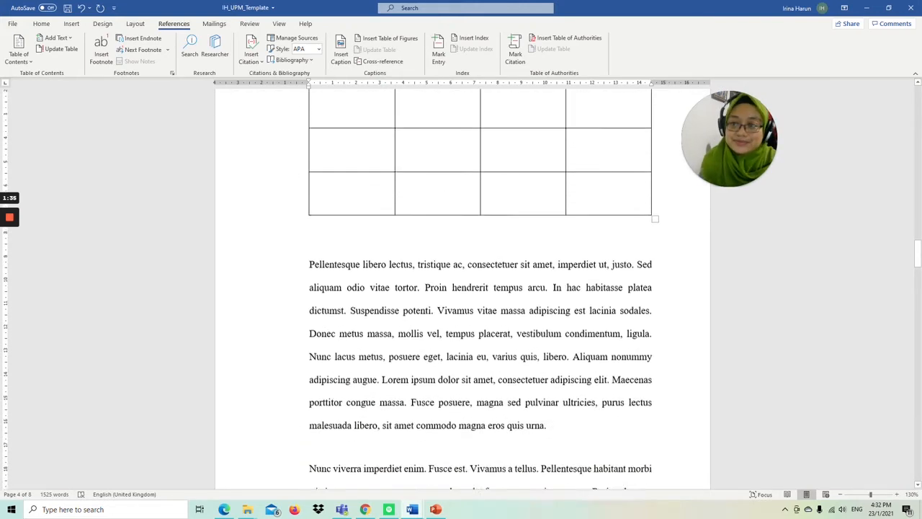
scroll(463, 288, "up", 4)
scroll(463, 288, "down", 3)
scroll(462, 288, "down", 4)
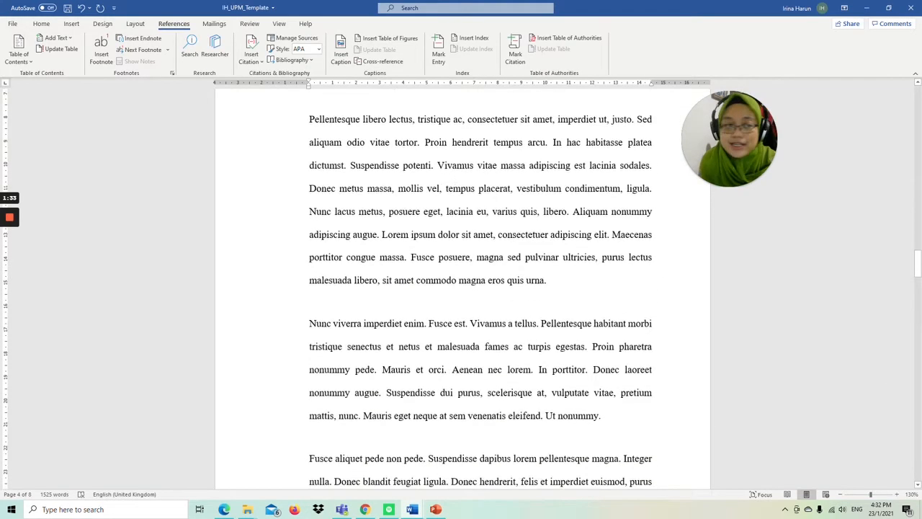
scroll(462, 288, "down", 9)
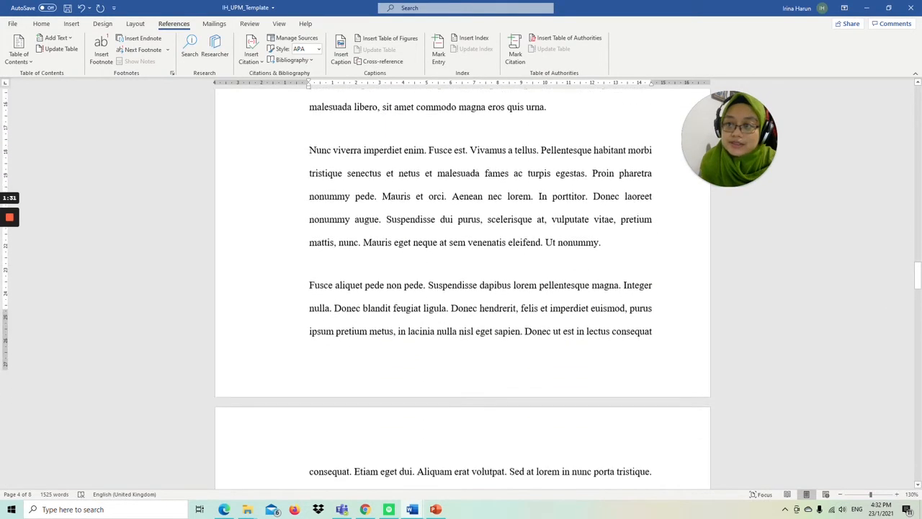
scroll(462, 288, "down", 4)
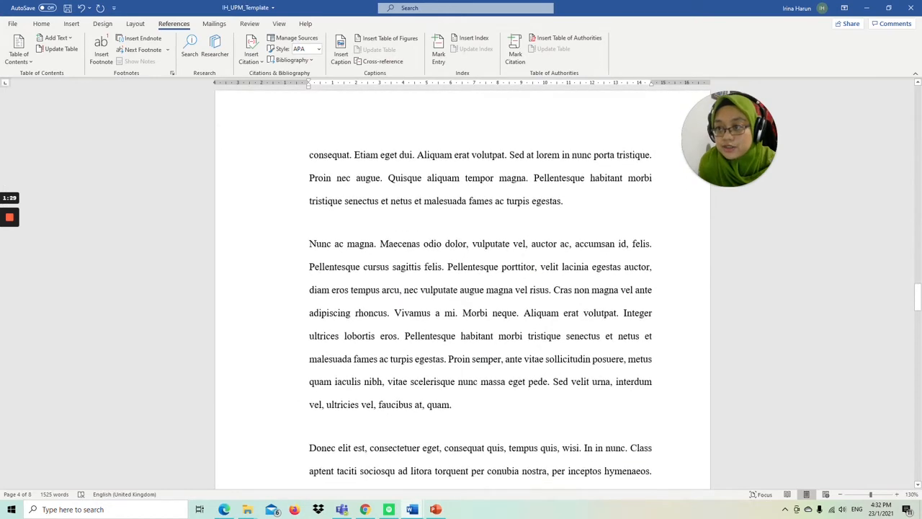
scroll(463, 288, "down", 6)
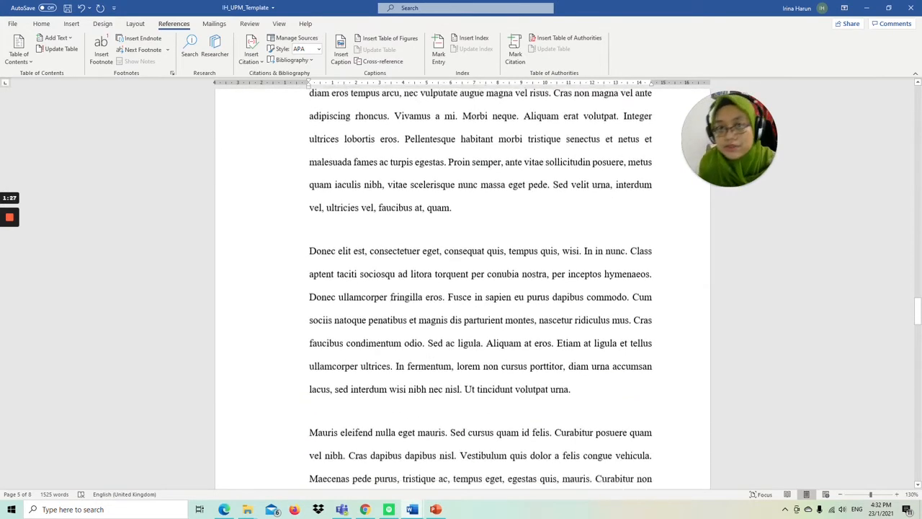
left_click(41, 24)
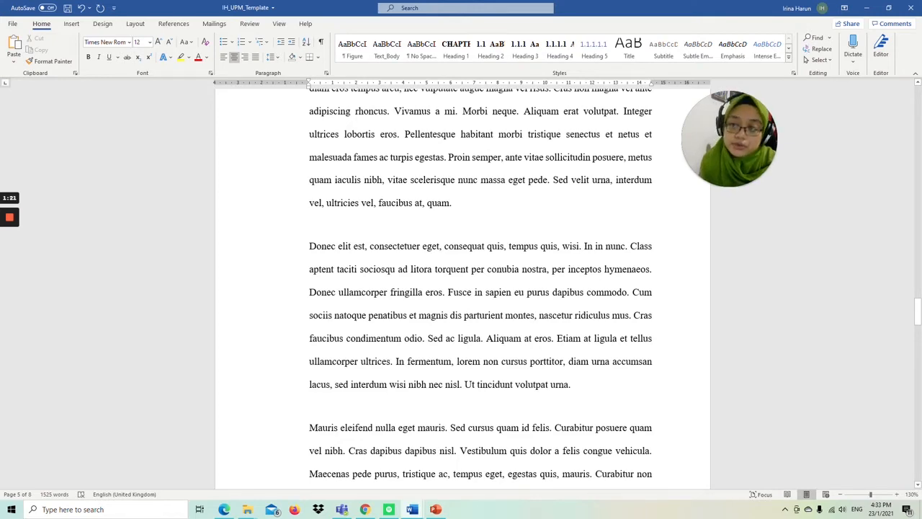
scroll(480, 288, "down", 15)
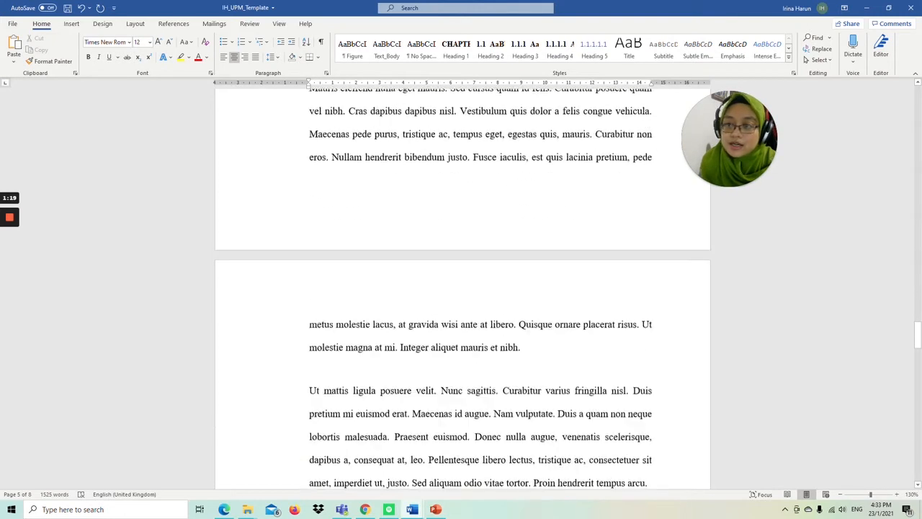
scroll(481, 288, "down", 20)
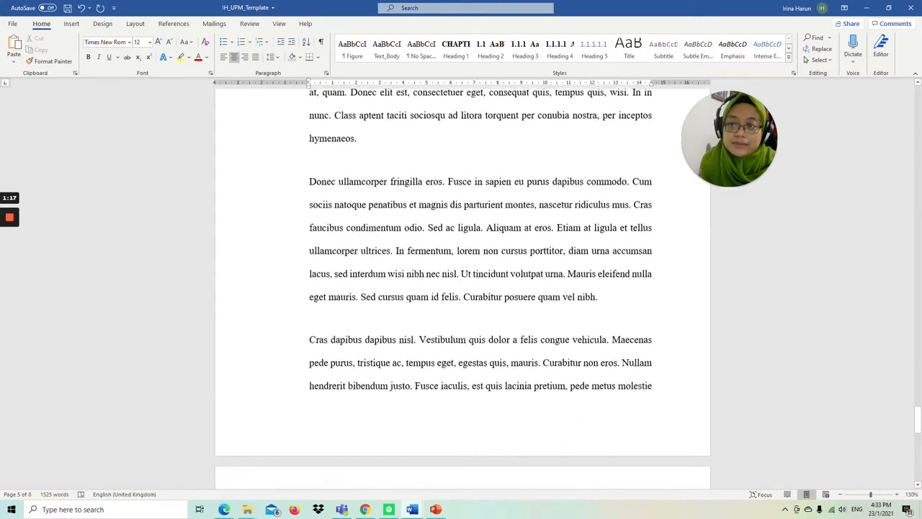
key("ctrl+End")
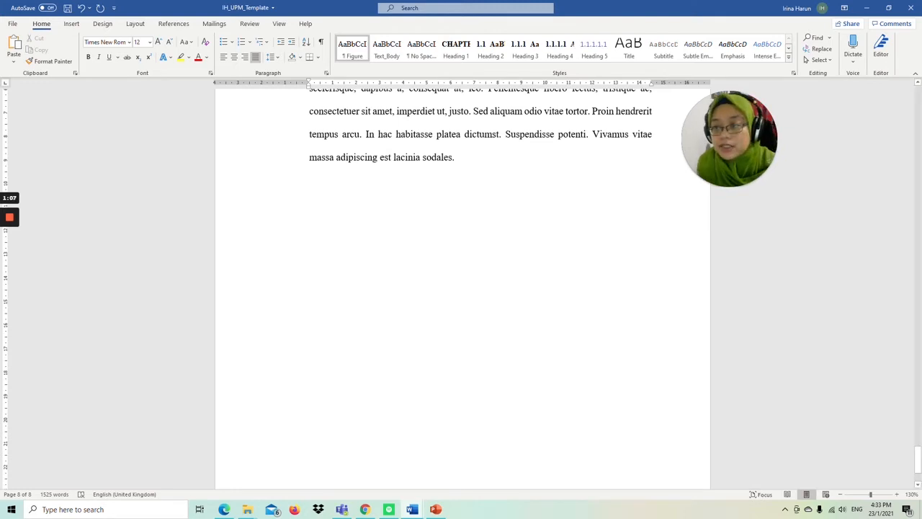
left_click(173, 24)
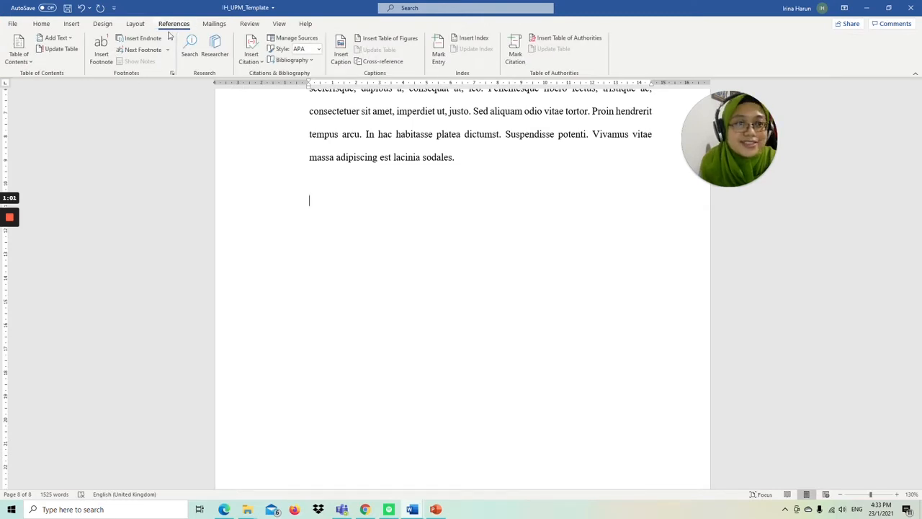
left_click(17, 57)
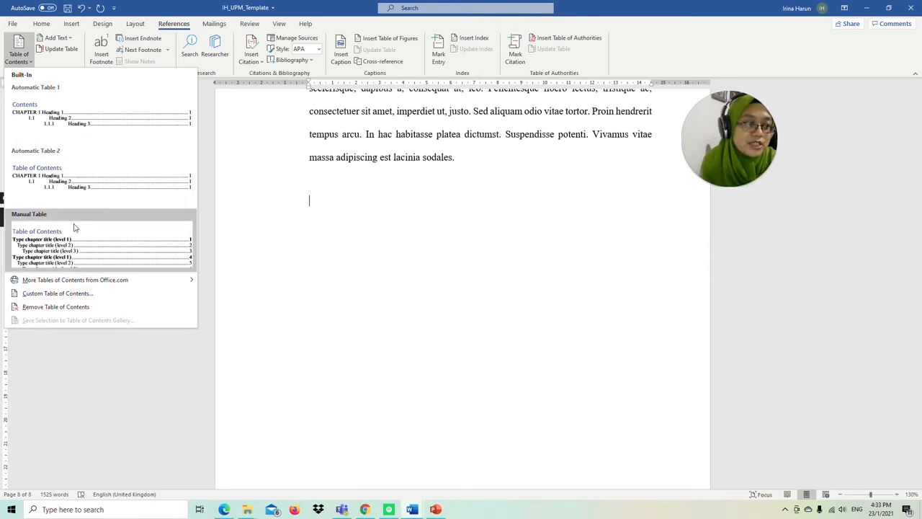
left_click(68, 177)
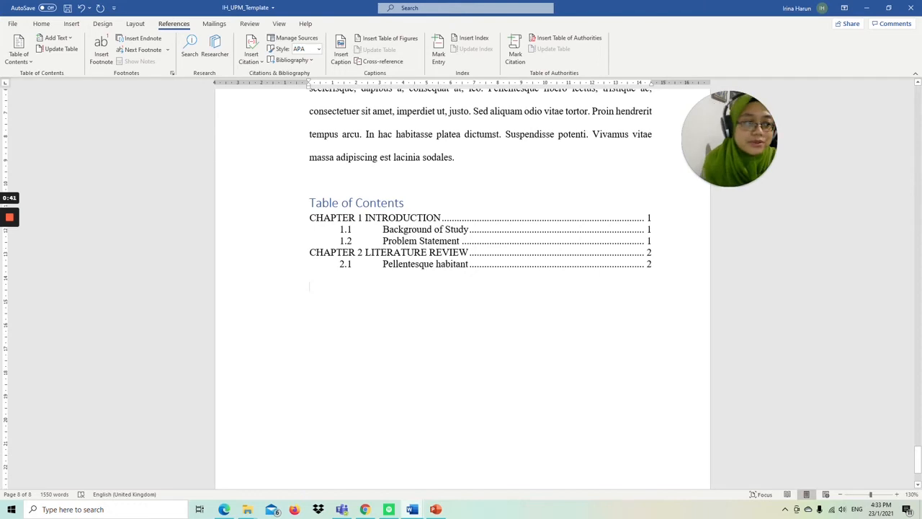
Step: Insert a list of tables below the table of contents, using the Table caption label with label and number included
scroll(461, 281, "up", 5)
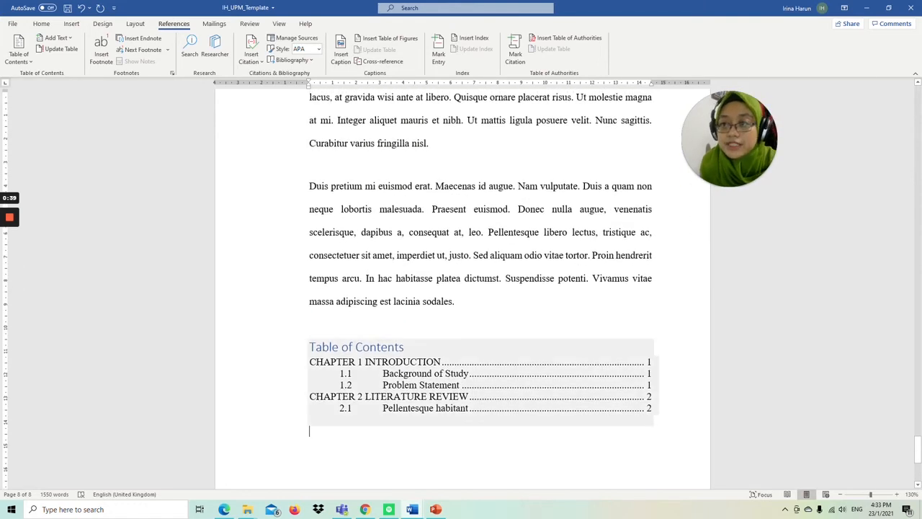
scroll(347, 229, "down", 4)
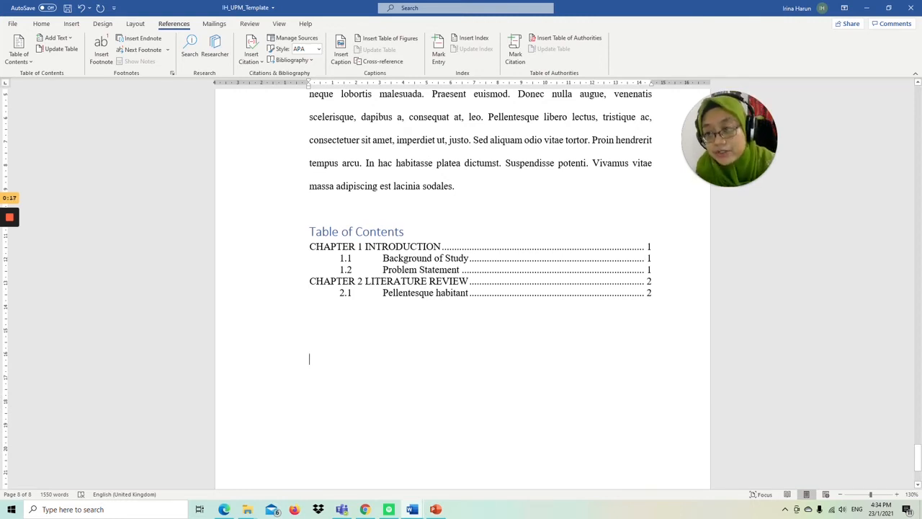
left_click(384, 38)
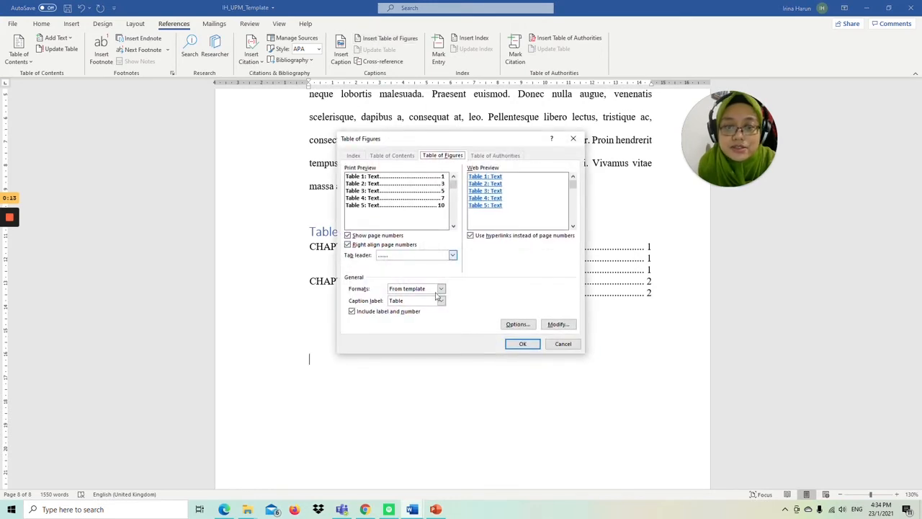
left_click(520, 344)
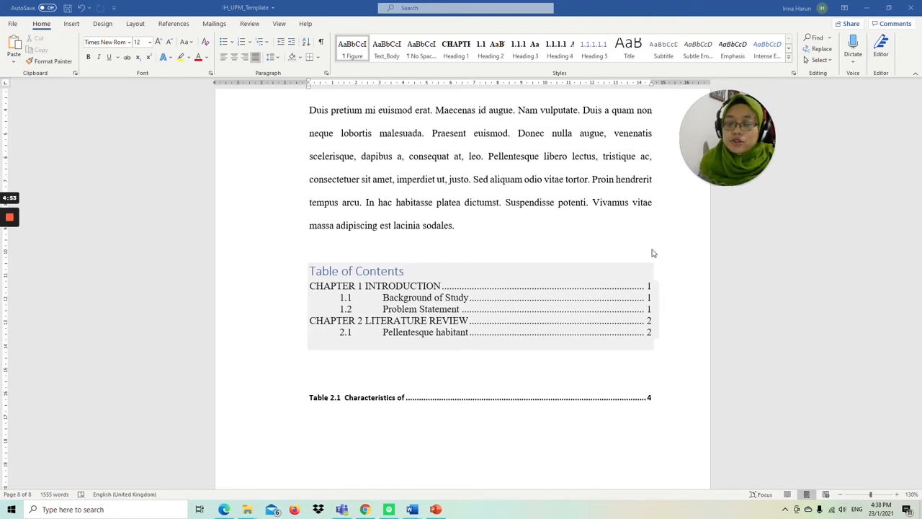
Step: Update the entire table of contents, including its headings and page numbers
scroll(580, 202, "up", 10)
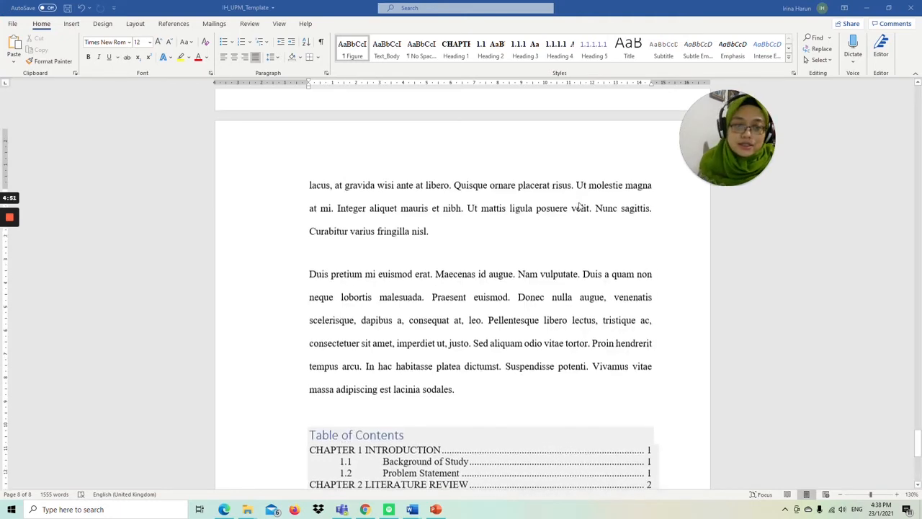
scroll(525, 231, "down", 10)
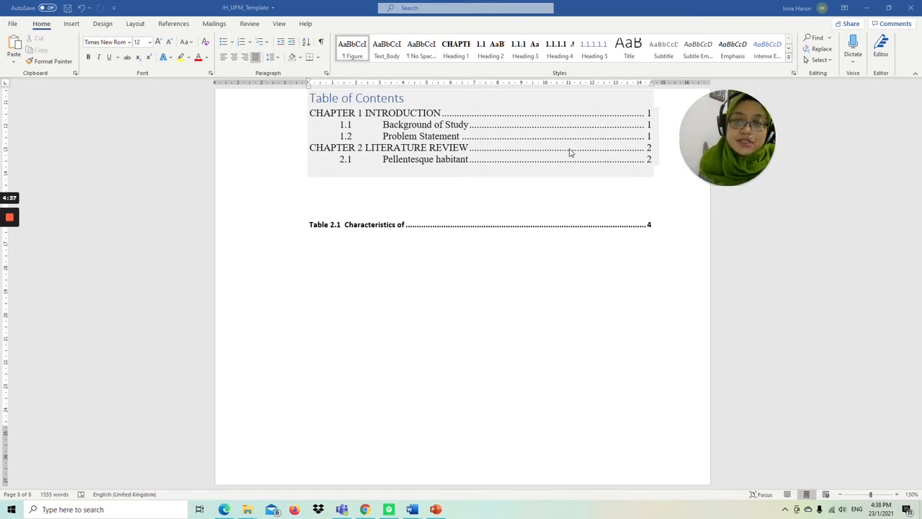
scroll(555, 165, "up", 5)
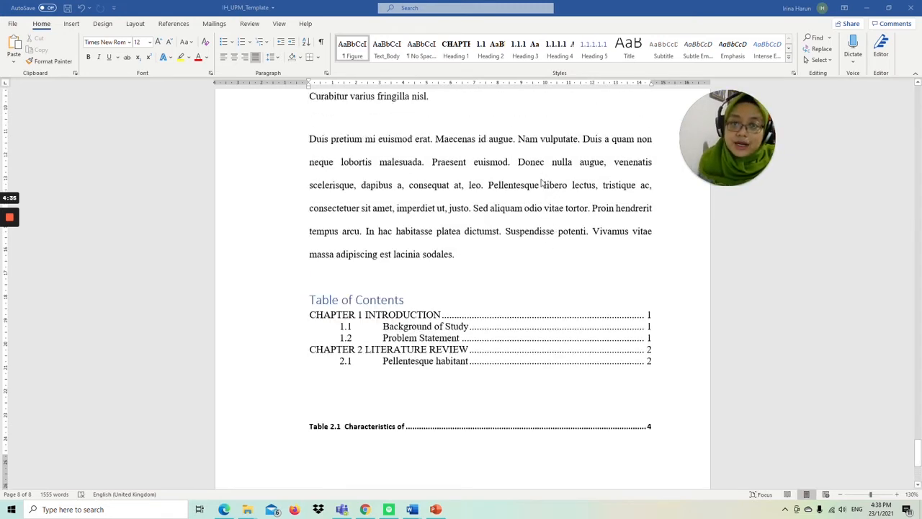
scroll(494, 239, "down", 3)
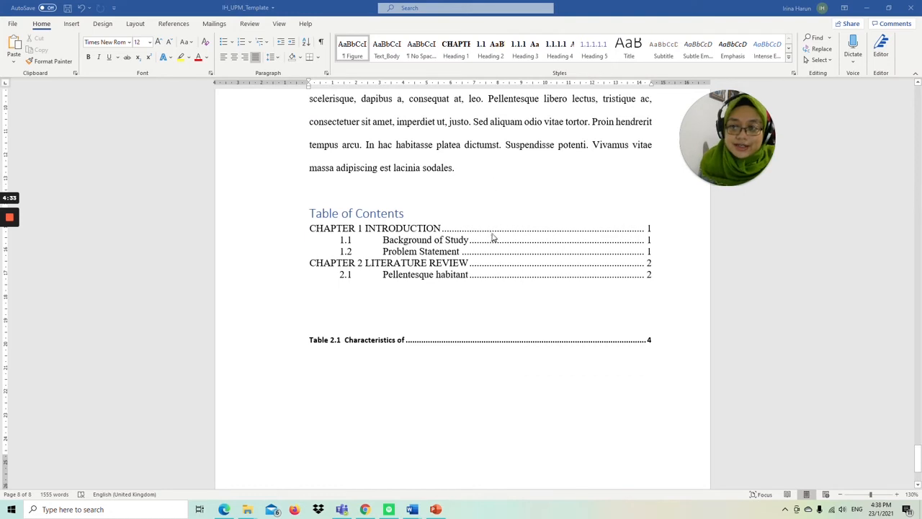
scroll(479, 222, "down", 1)
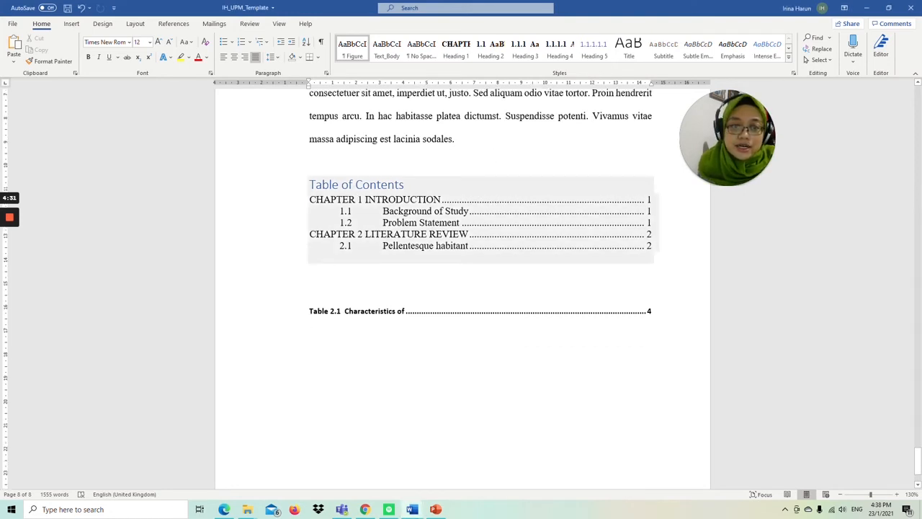
left_click(395, 185)
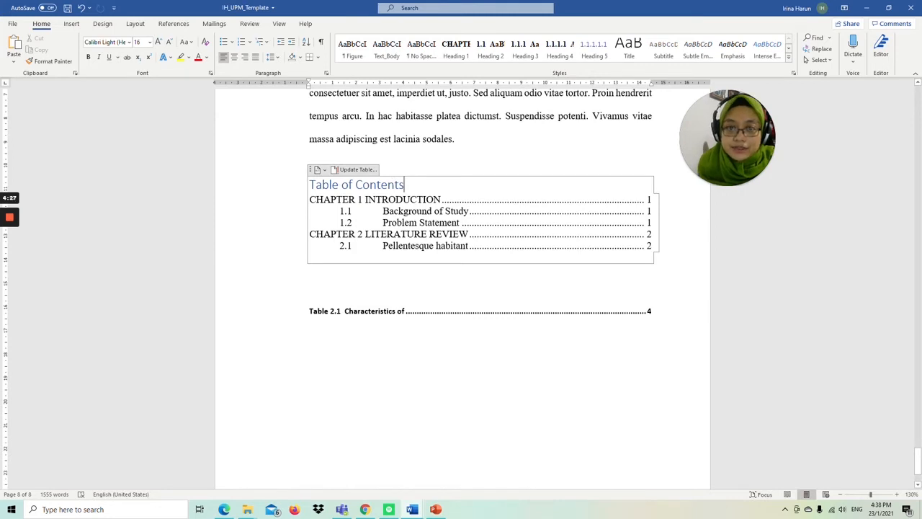
left_click(457, 140)
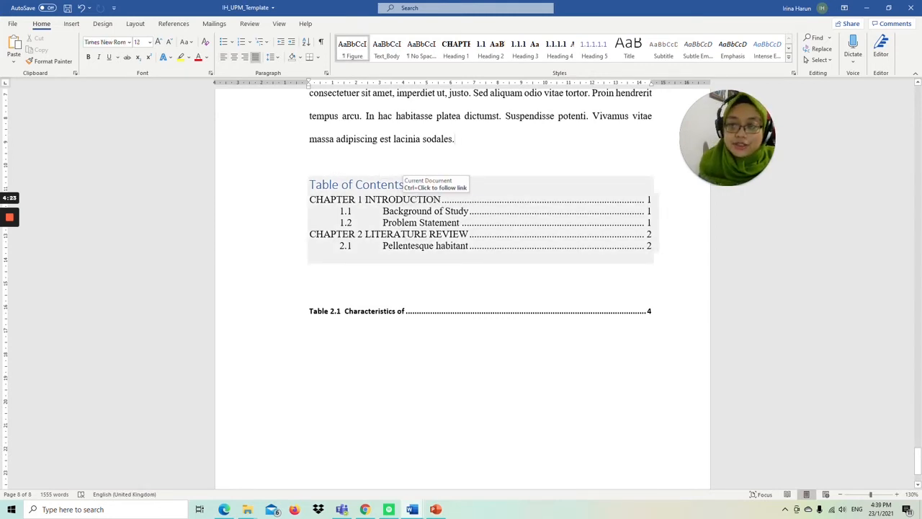
left_click(390, 199)
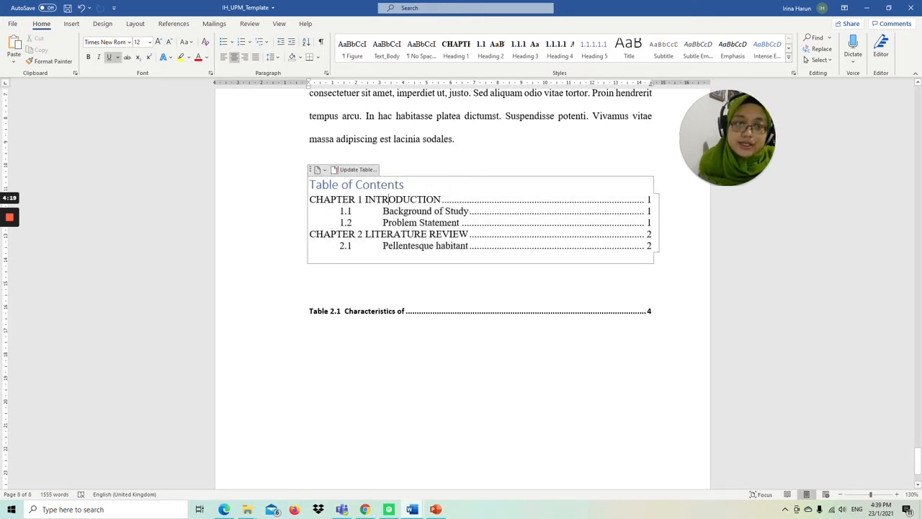
left_click(353, 170)
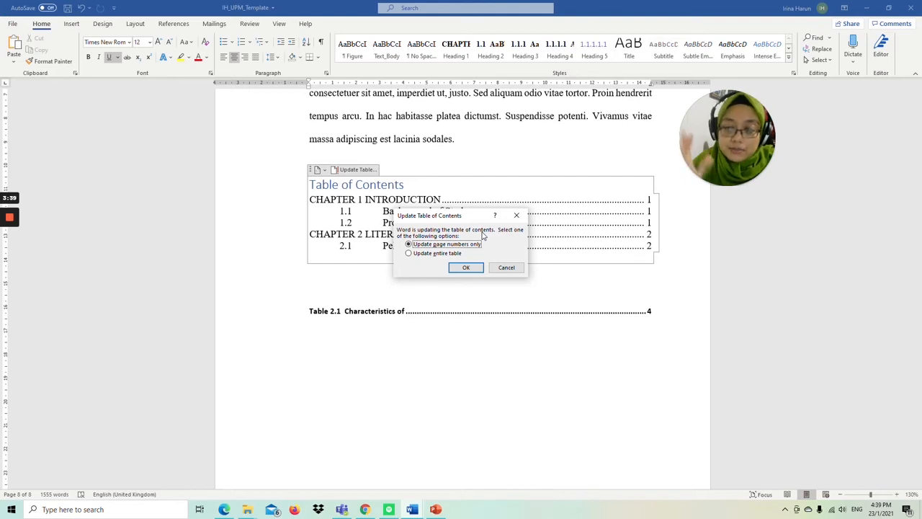
left_click(450, 254)
left_click(466, 268)
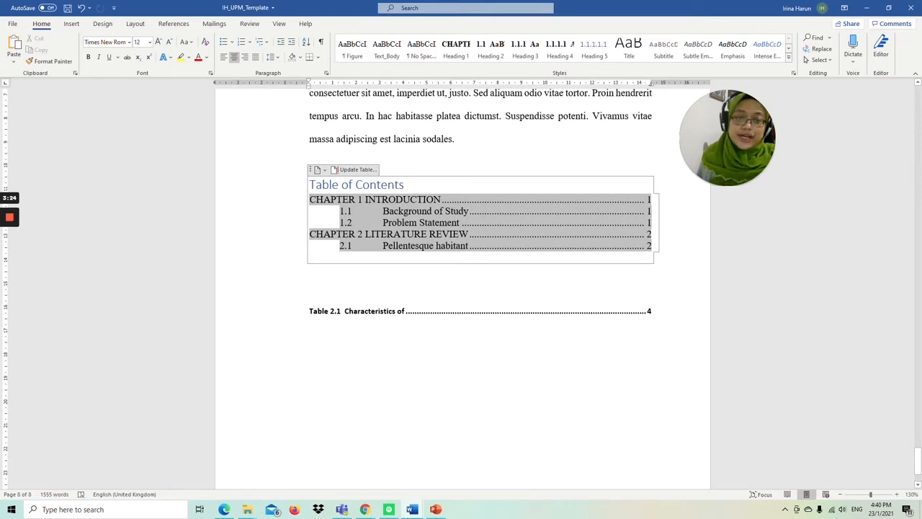
Step: Try to set a solid underline tab leader for the table of contents in its custom settings
left_click(399, 186)
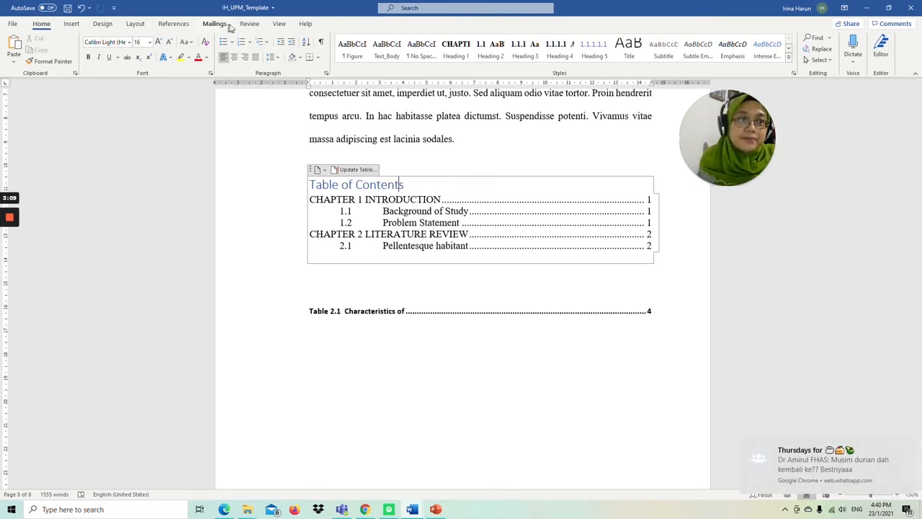
left_click(175, 24)
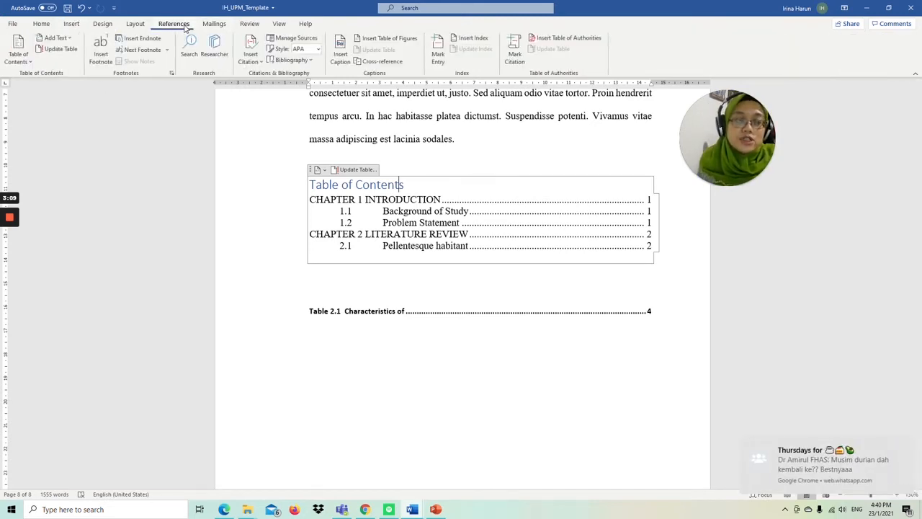
left_click(31, 65)
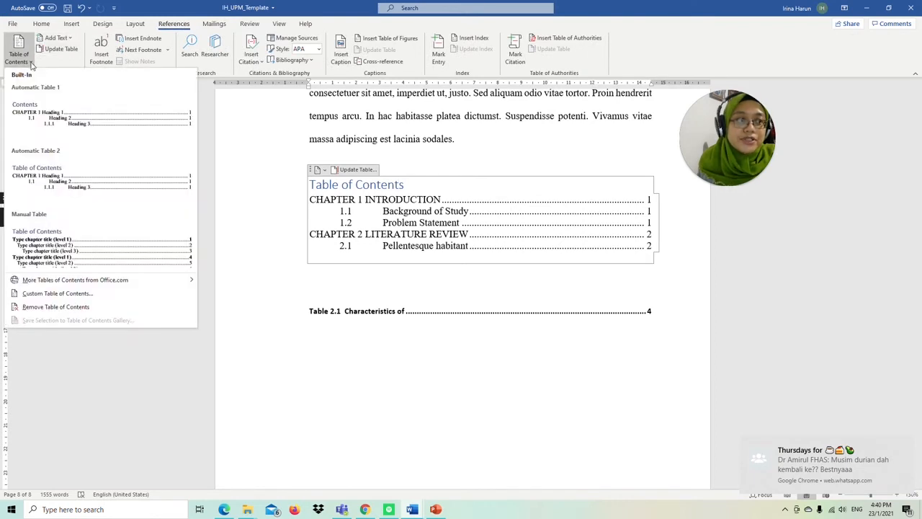
left_click(60, 296)
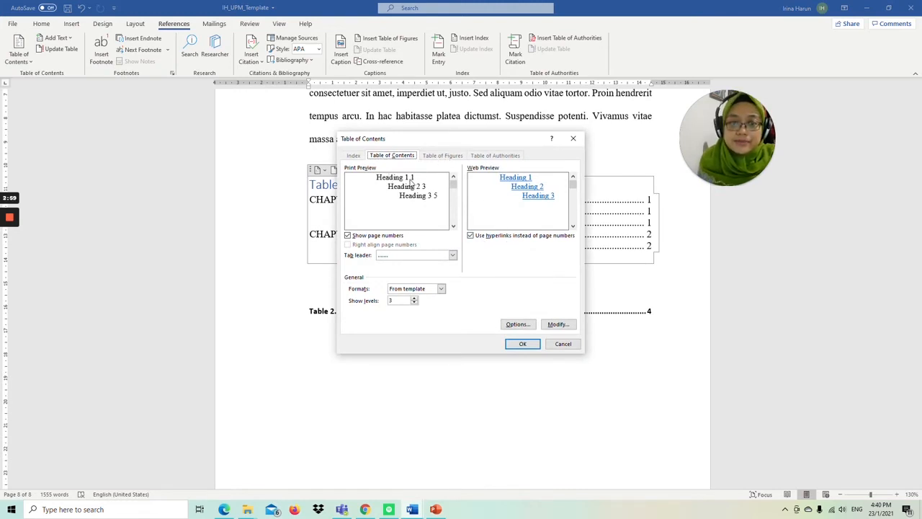
left_click(413, 257)
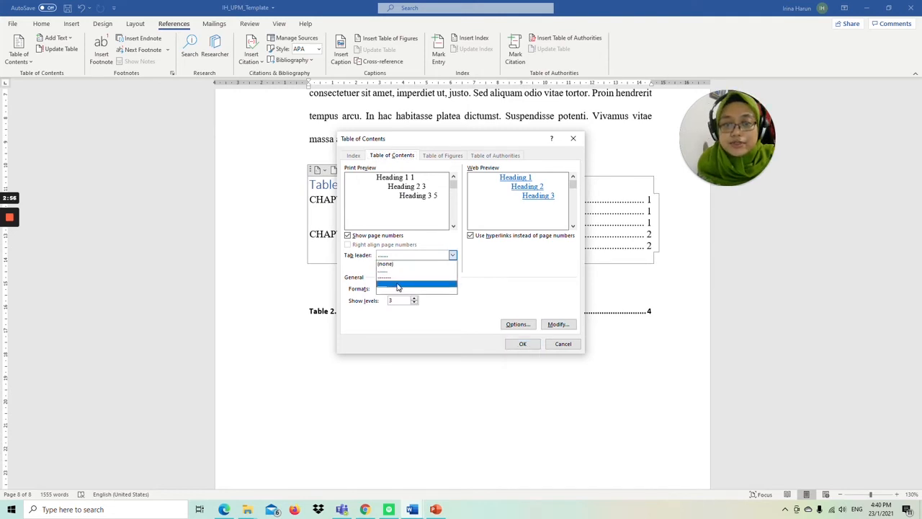
left_click(397, 286)
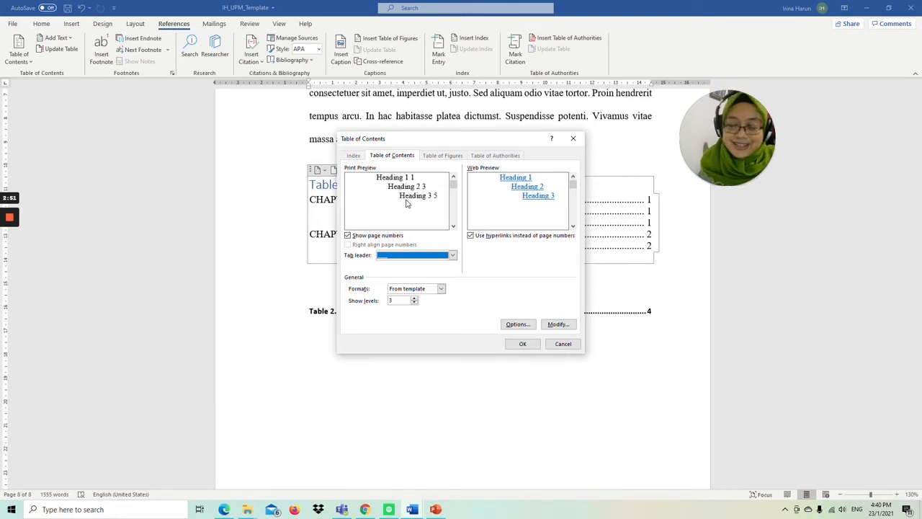
left_click(523, 344)
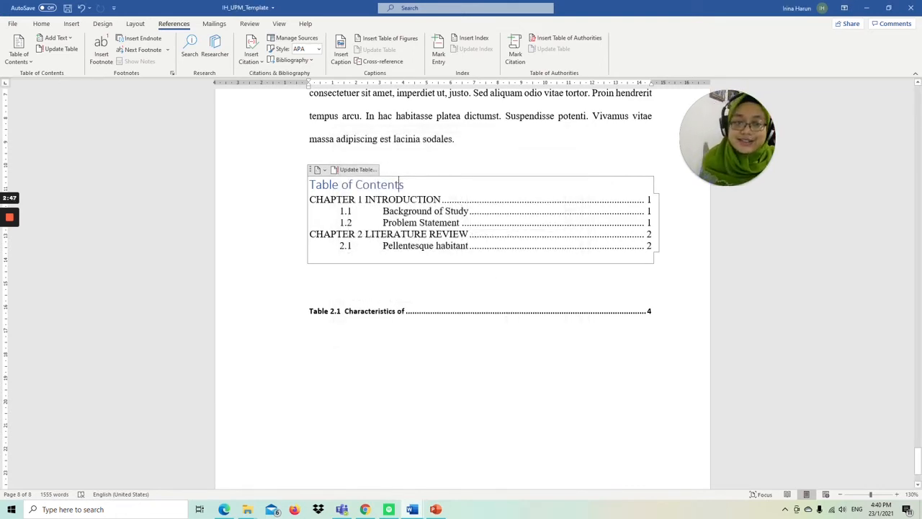
left_click(406, 311)
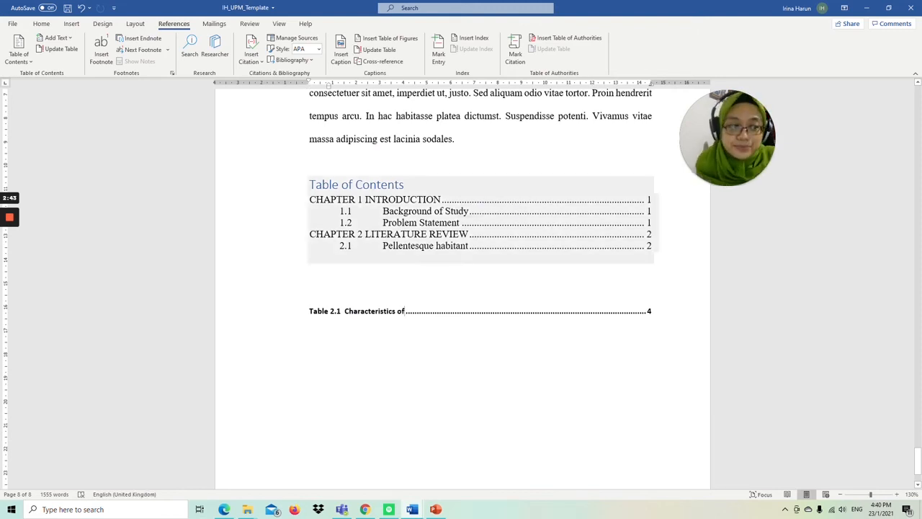
scroll(466, 185, "up", 15)
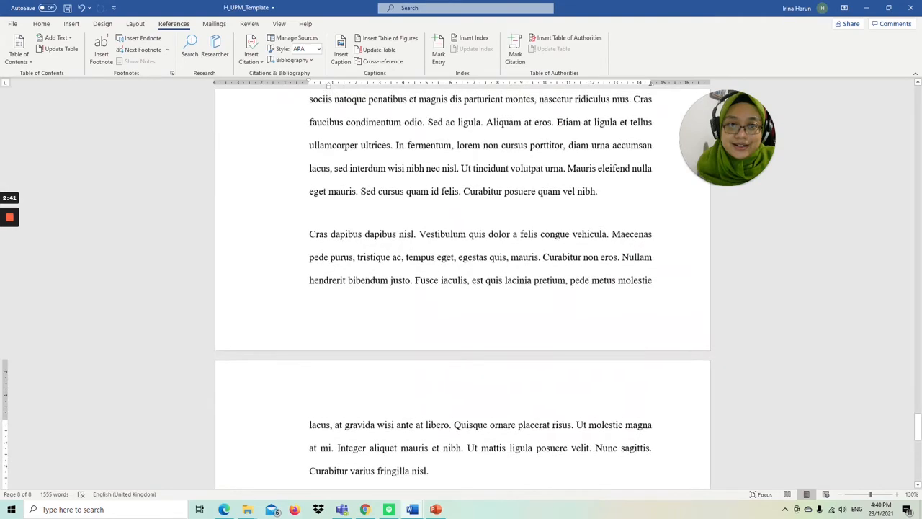
Step: Review the document from its end back to the Chapter 1 heading, checking the table and figure captions
scroll(462, 288, "up", 15)
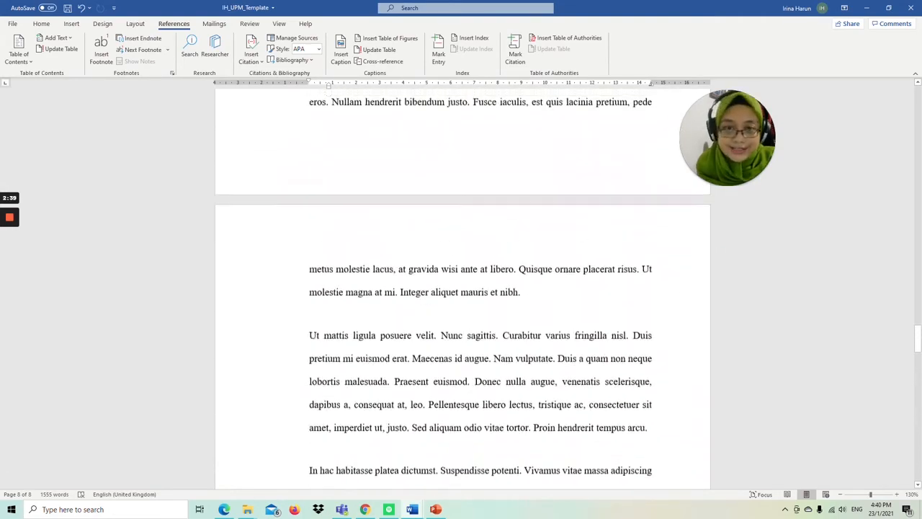
scroll(462, 288, "up", 15)
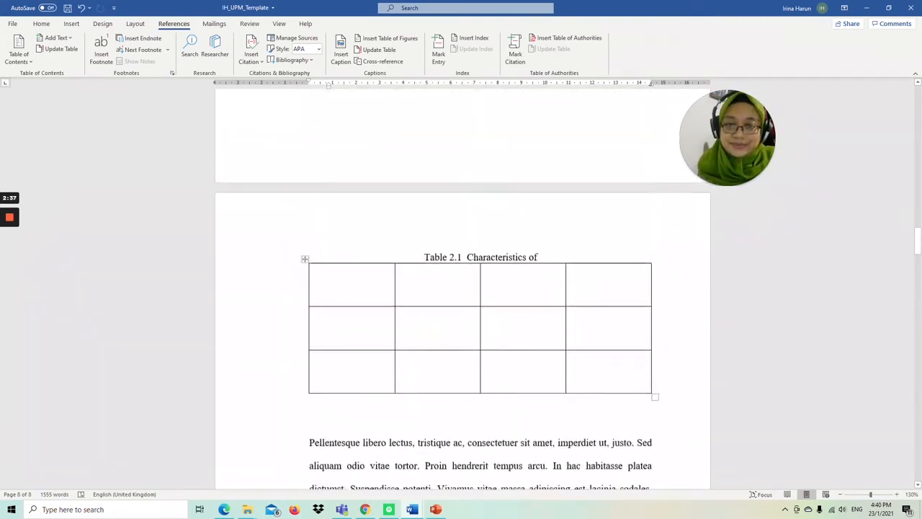
scroll(462, 288, "up", 15)
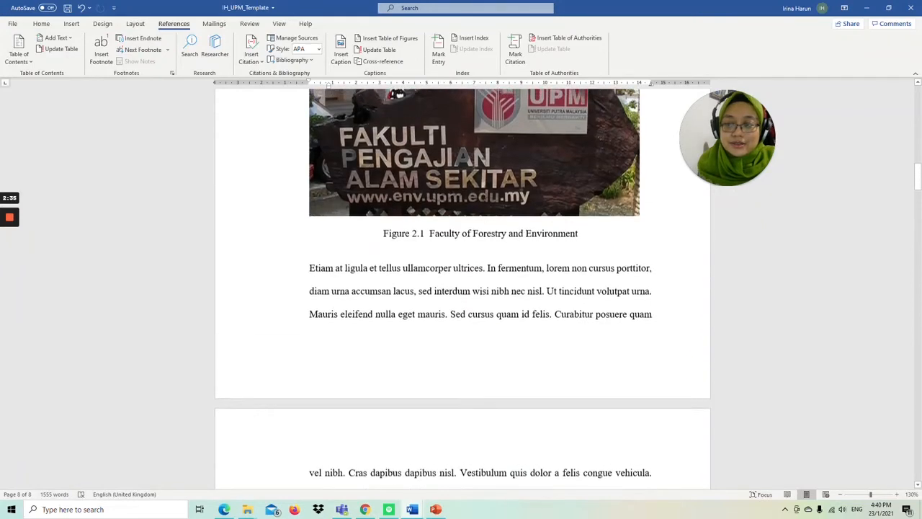
scroll(463, 288, "down", 4)
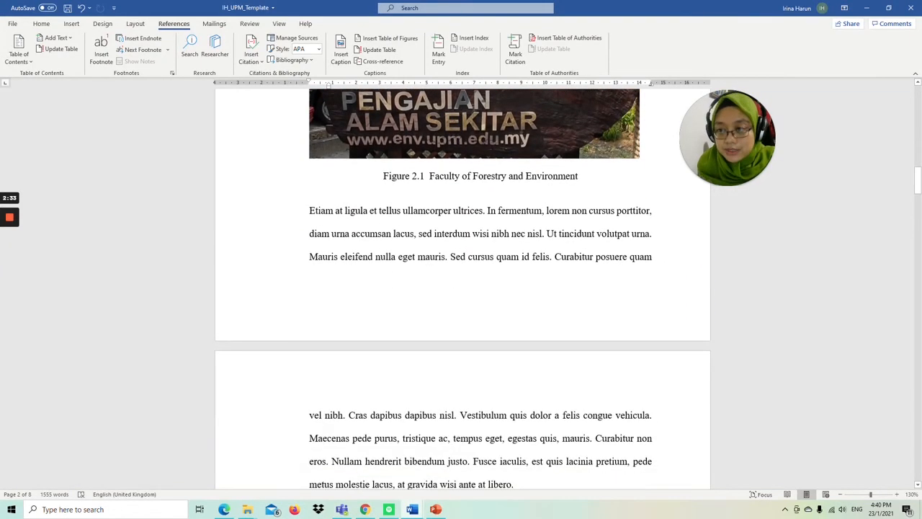
scroll(462, 288, "down", 3)
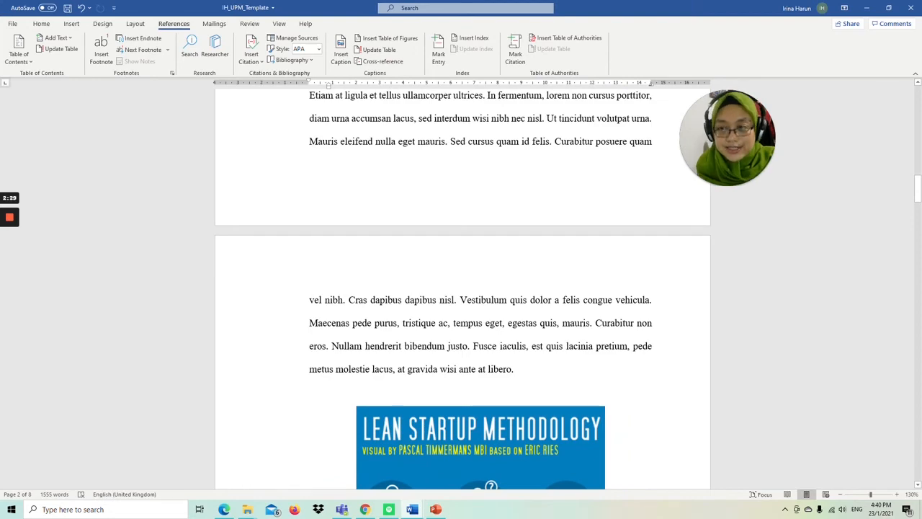
scroll(463, 288, "up", 20)
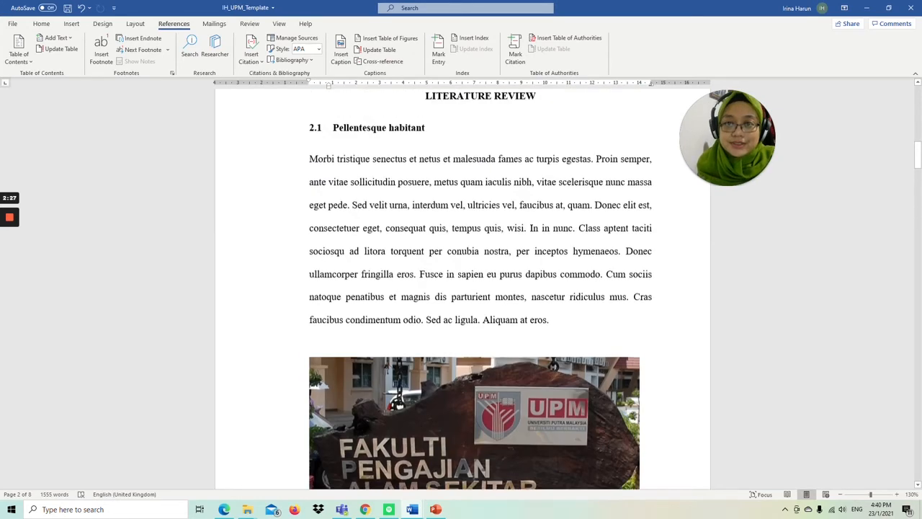
scroll(462, 288, "up", 9)
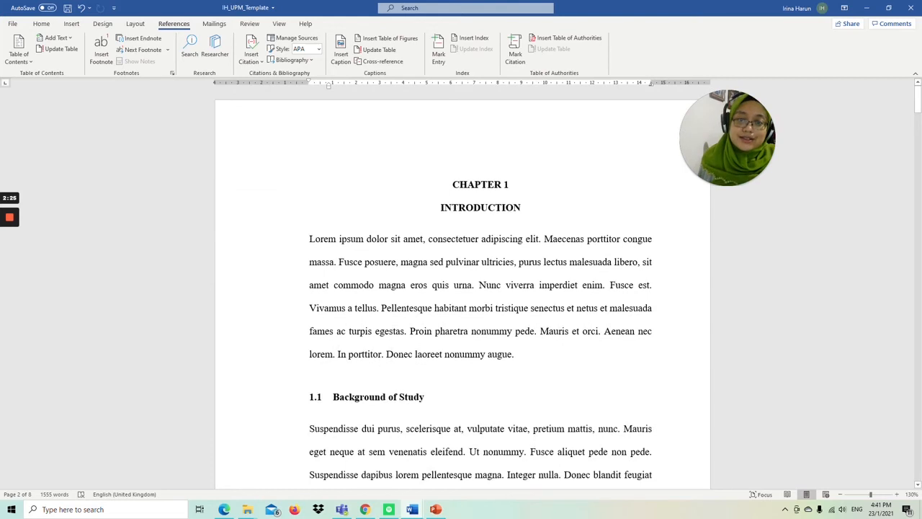
left_click(41, 23)
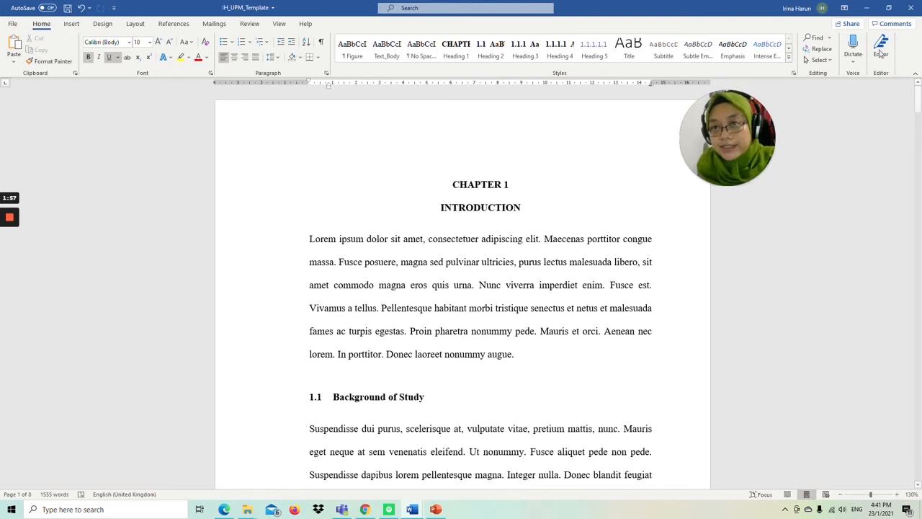
left_click(866, 8)
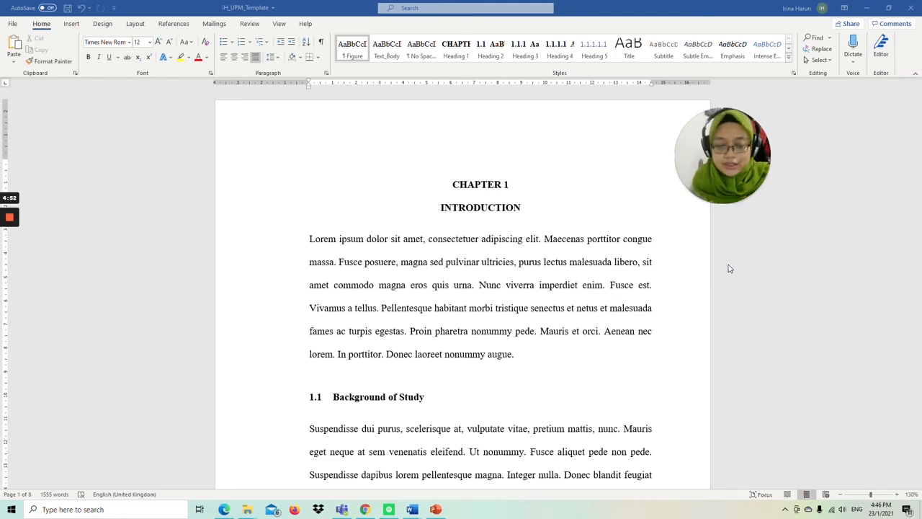
Step: Move the Problem Statement heading and its paragraph above the Background of Study section in Chapter 1, and check the heading numbers
scroll(550, 368, "down", 3)
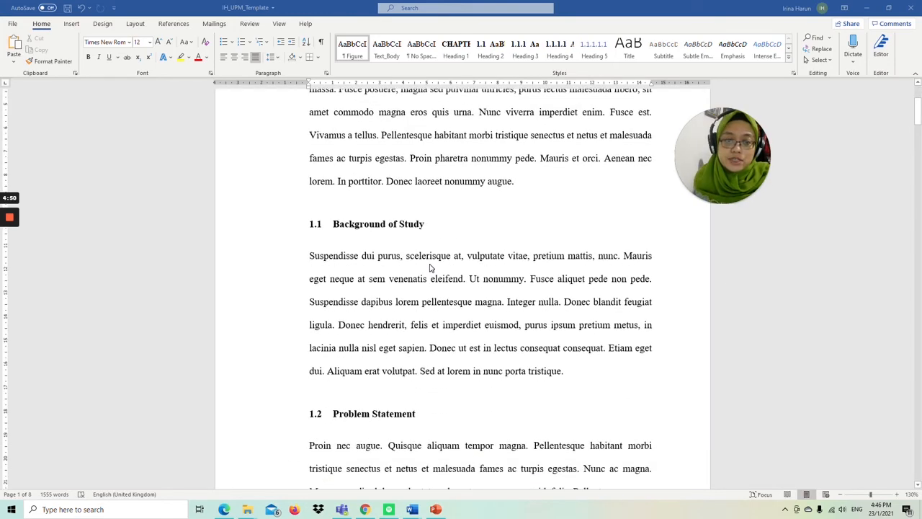
scroll(373, 400, "down", 2)
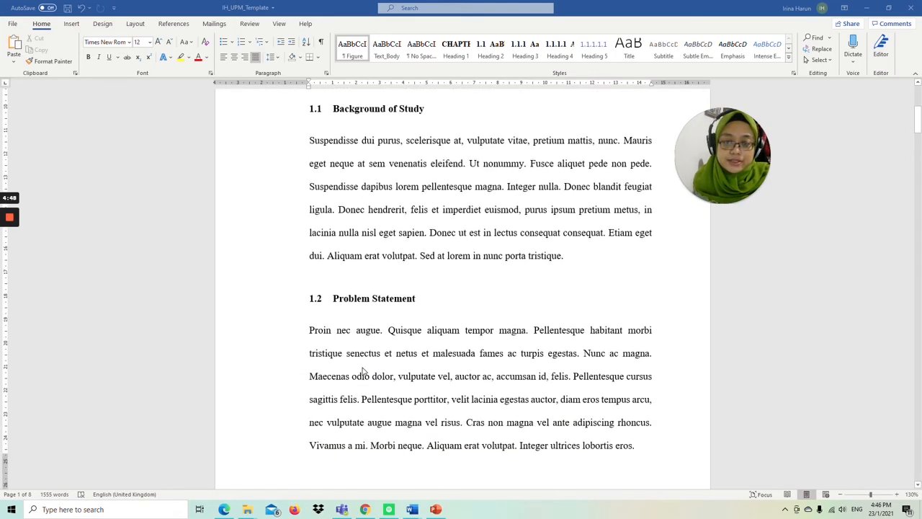
scroll(328, 166, "up", 1)
scroll(401, 272, "down", 2)
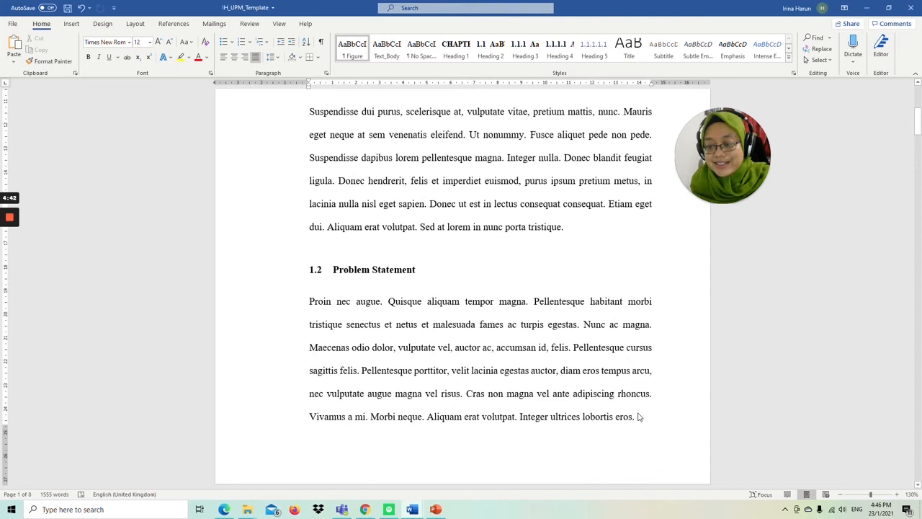
left_click_drag(638, 417, 333, 269)
key("ctrl+c")
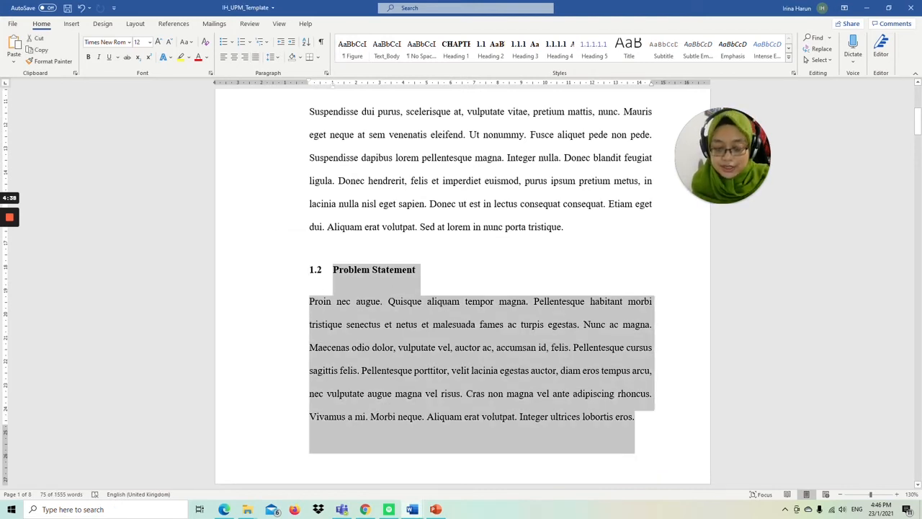
key("Delete")
scroll(311, 210, "up", 3)
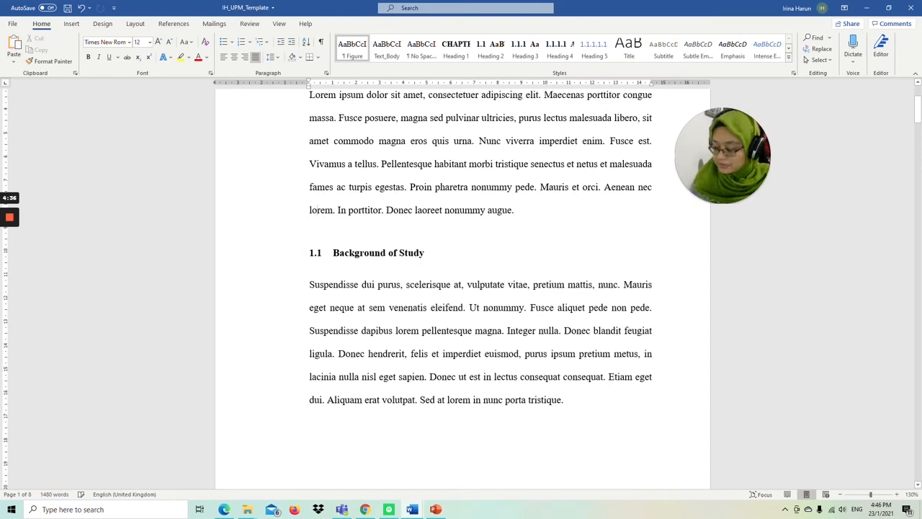
key("Return")
key("ctrl+v")
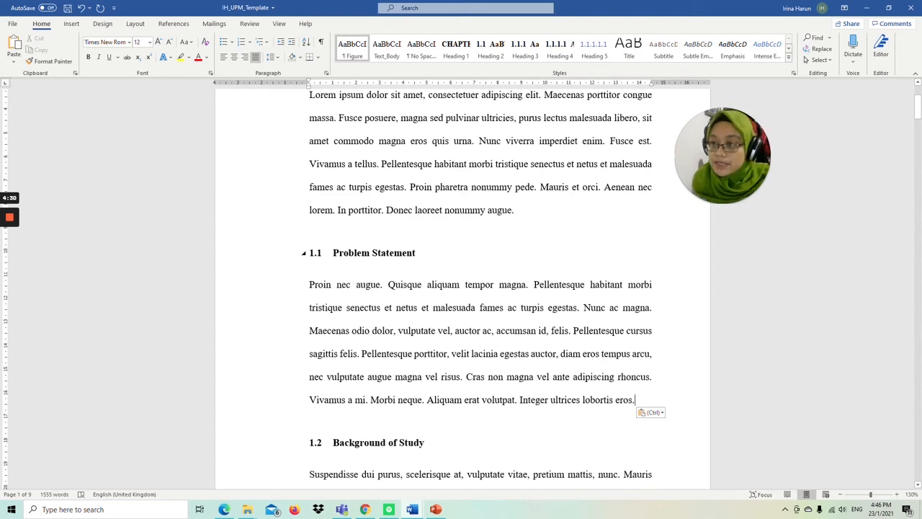
left_click(315, 253)
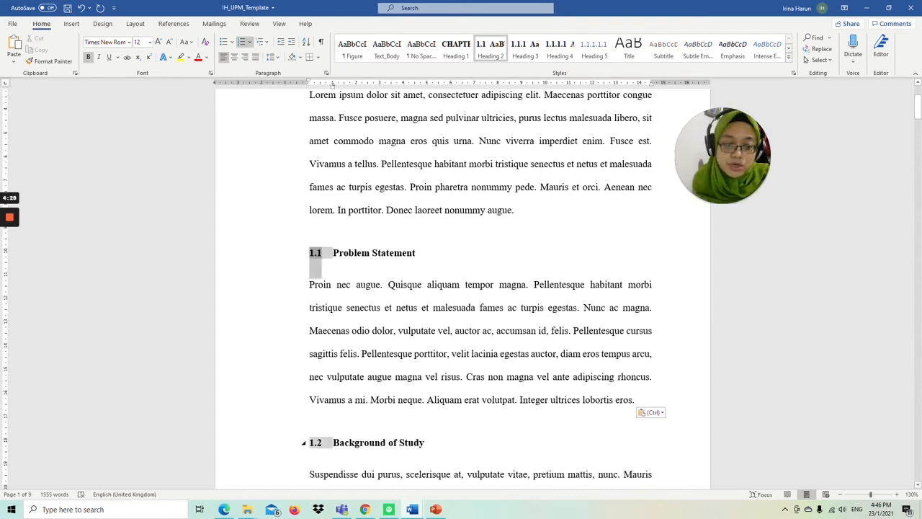
left_click(334, 442)
Step: Move the Lean Startup Methodology figure and its caption above the faculty sign picture, after the first paragraph of section 2.1
scroll(381, 248, "down", 5)
scroll(461, 288, "down", 8)
scroll(461, 288, "down", 7)
scroll(460, 288, "down", 6)
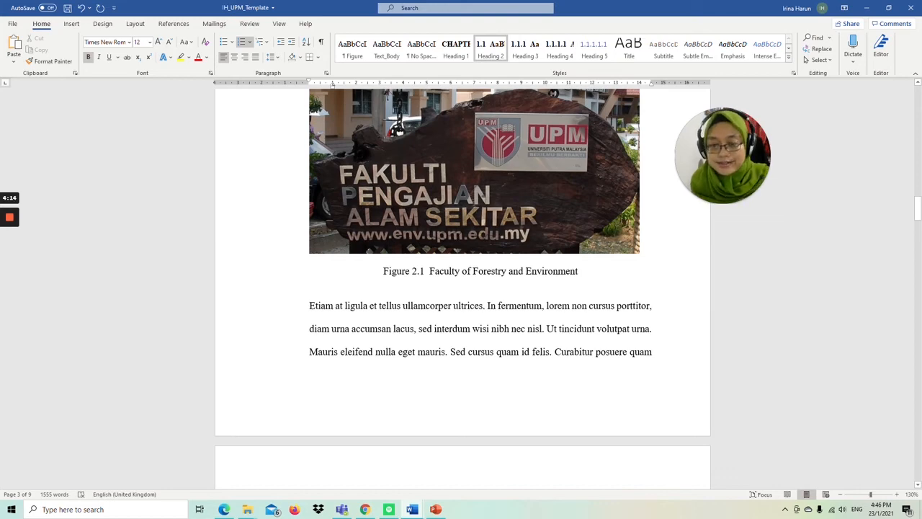
scroll(461, 288, "down", 10)
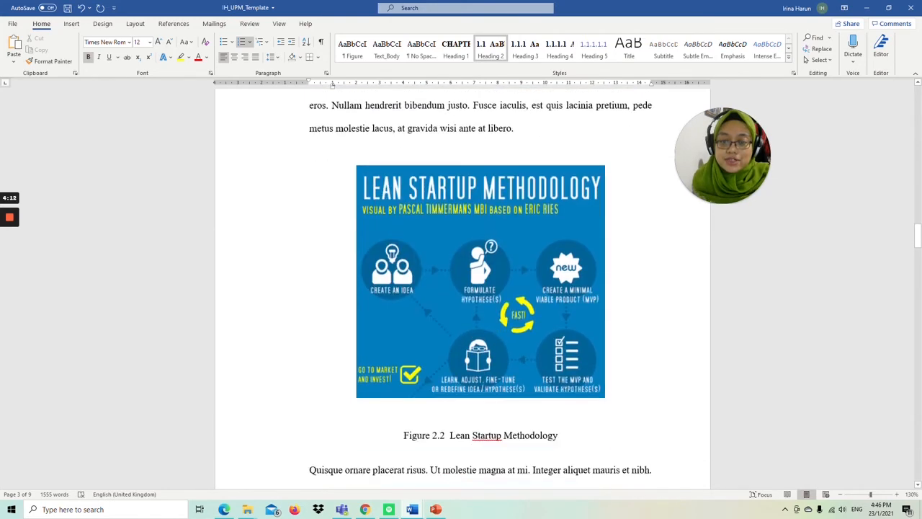
left_click_drag(560, 397, 403, 344)
key("ctrl+c")
key("Delete")
scroll(460, 288, "up", 10)
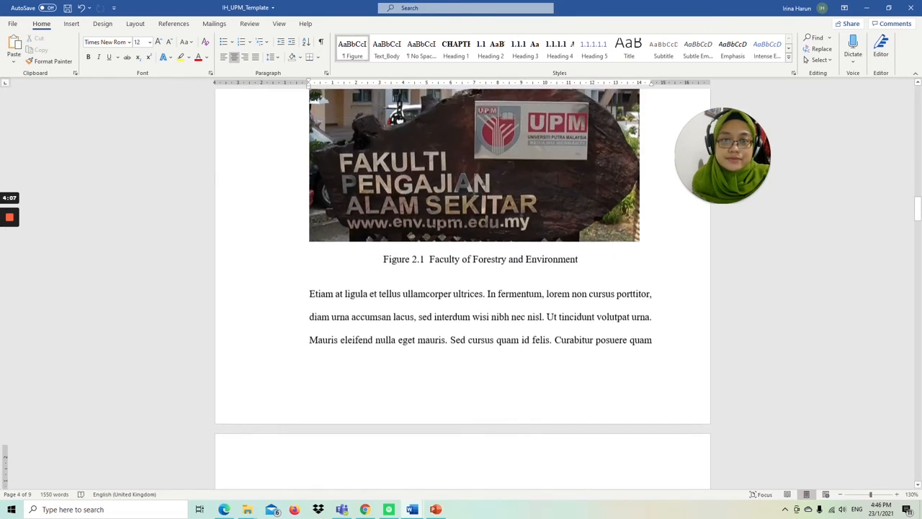
left_click(551, 306)
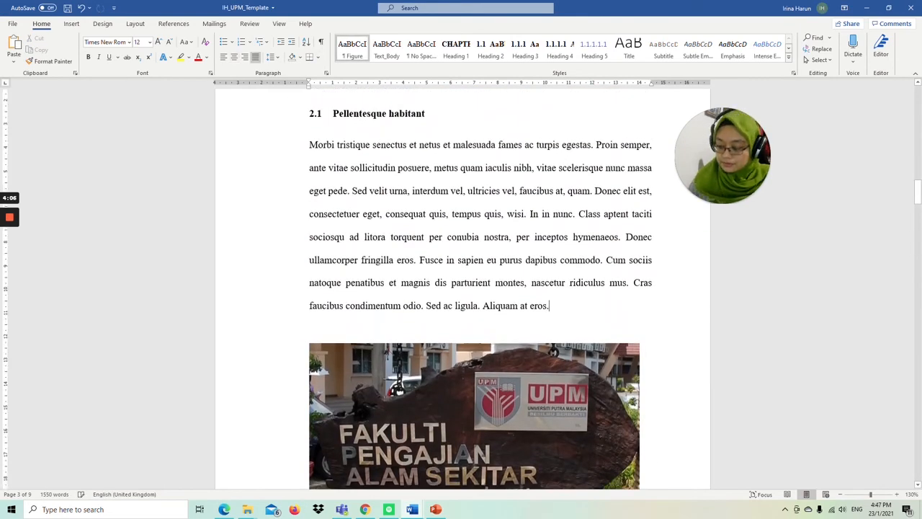
key("Return")
key("ctrl+v")
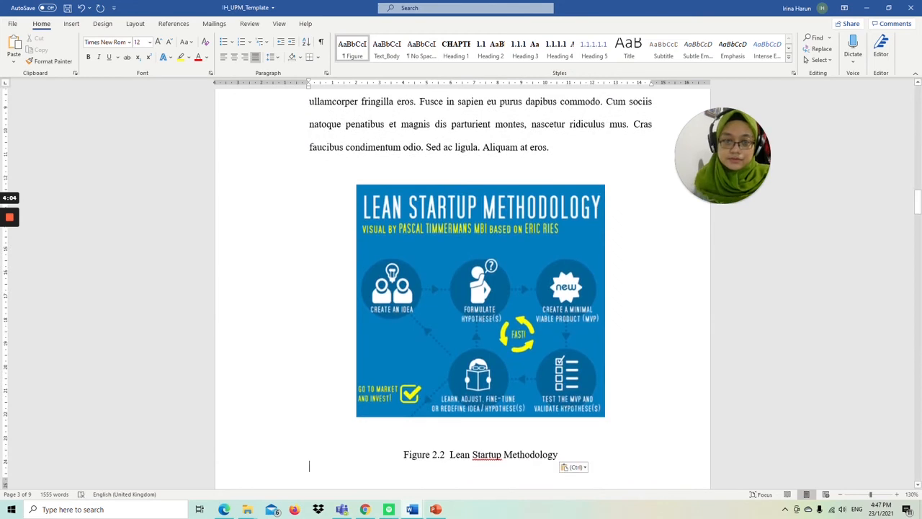
Step: Update the number fields in the Lean Startup Methodology and Faculty of Forestry and Environment figure captions
scroll(461, 288, "down", 2)
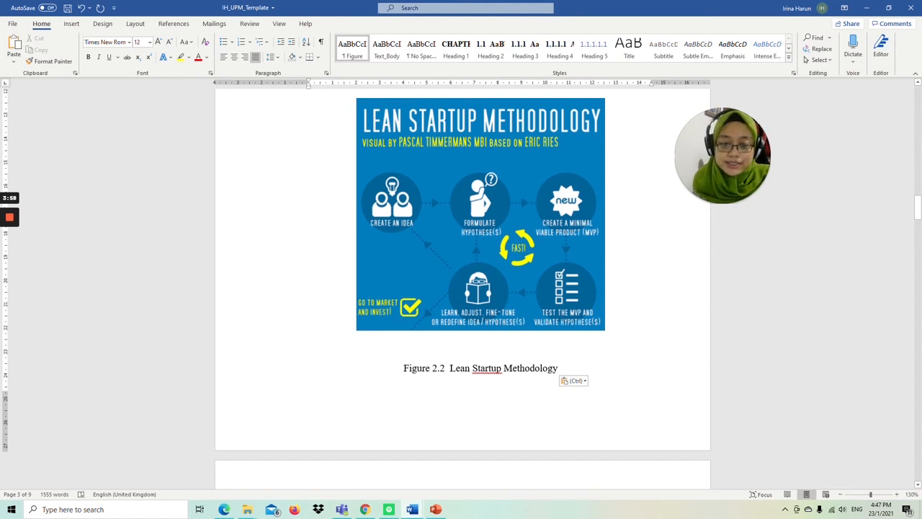
double_click(443, 368)
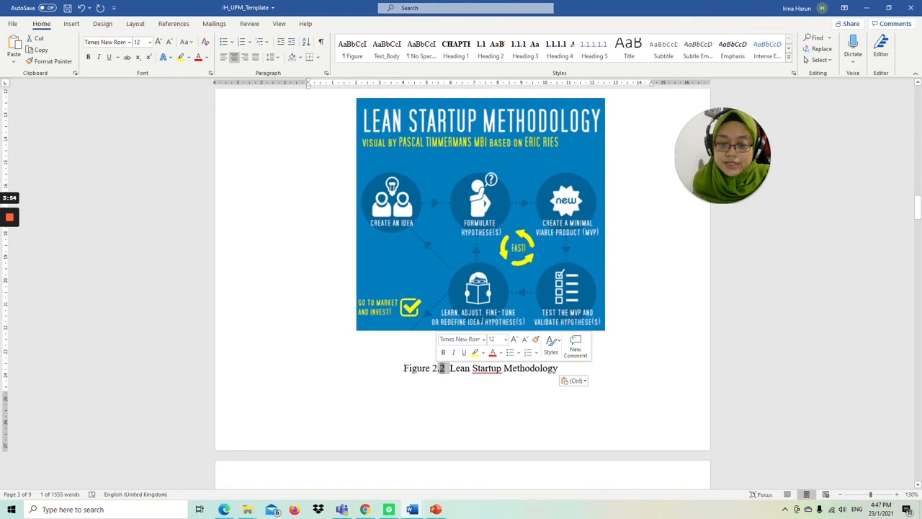
right_click(442, 370)
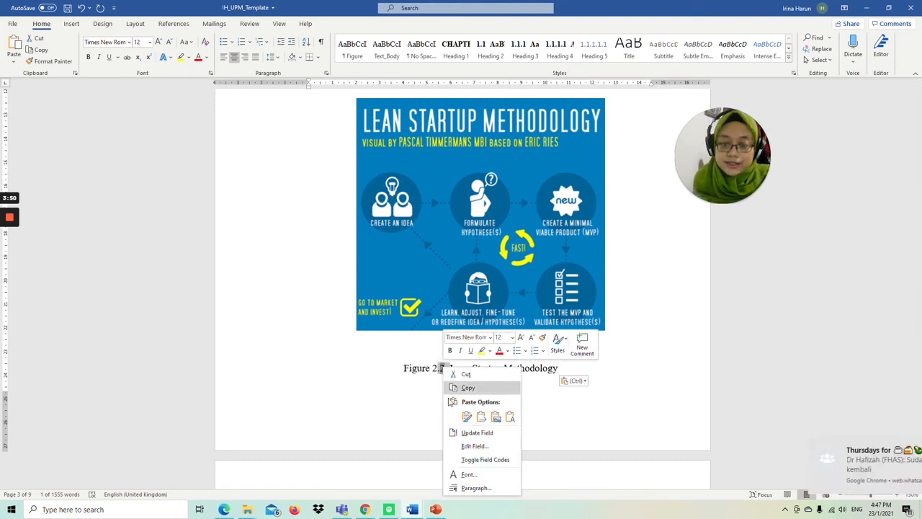
left_click(477, 432)
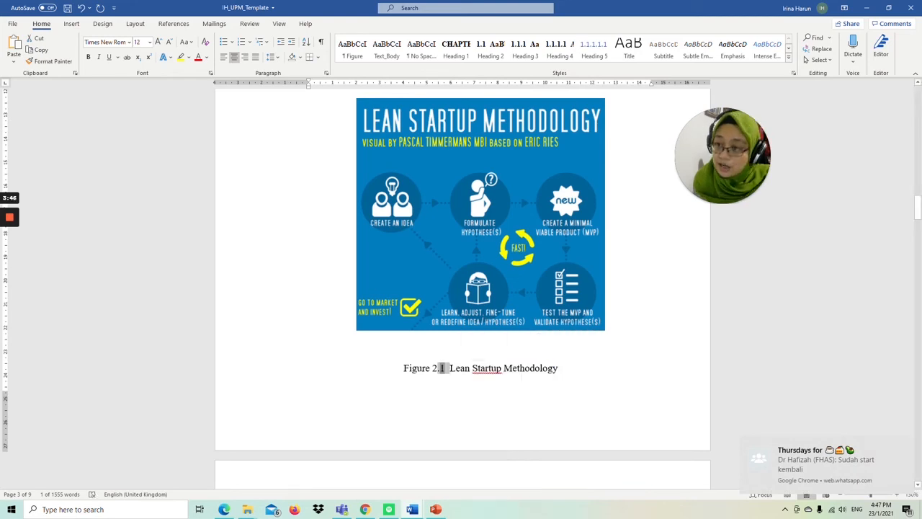
scroll(462, 289, "down", 10)
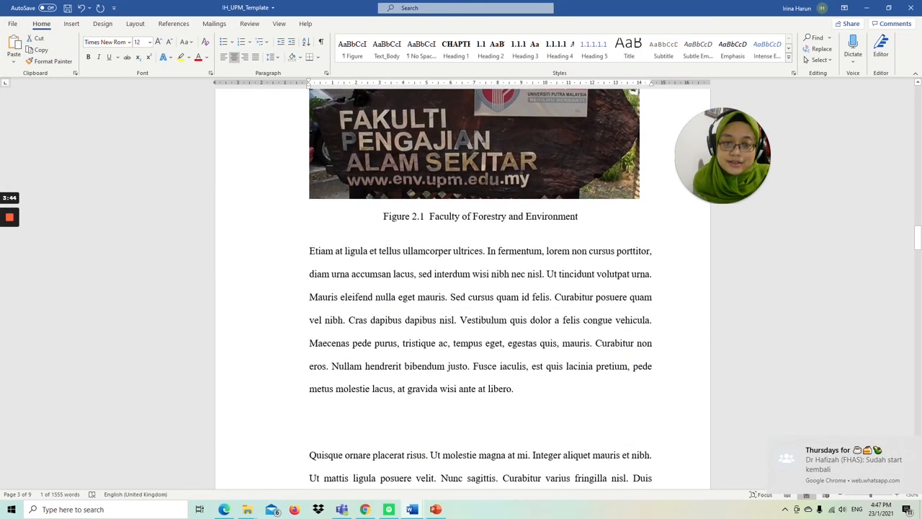
right_click(421, 216)
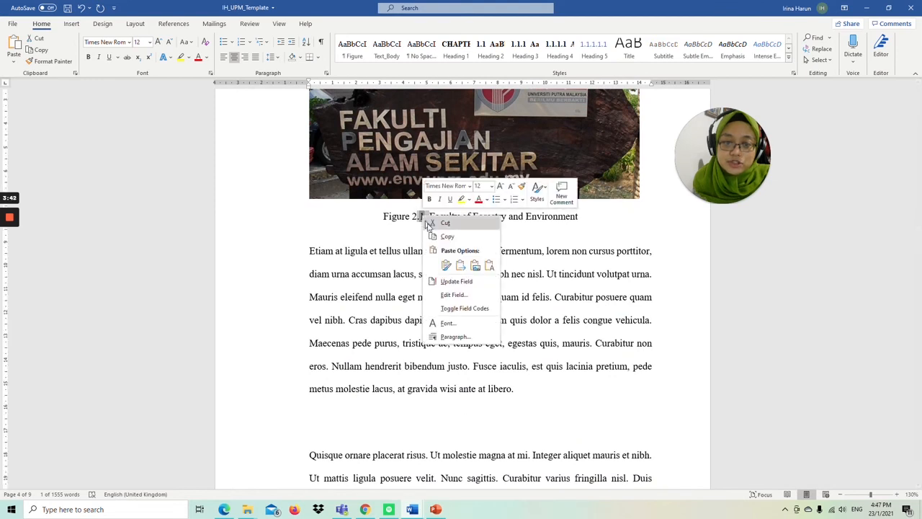
left_click(457, 281)
left_click(482, 240)
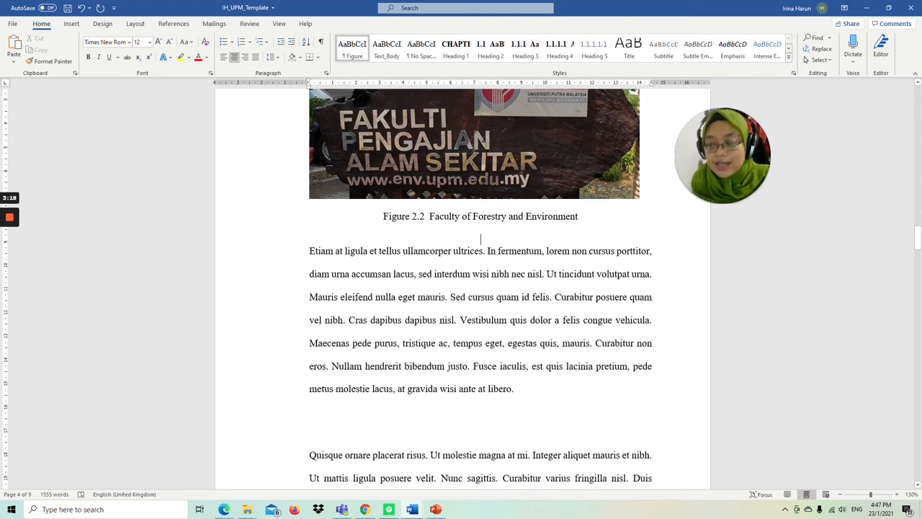
Step: Add the text "Refer to Figure 2.2" at the start of the paragraph below the Faculty of Forestry and Environment caption
scroll(461, 288, "up", 10)
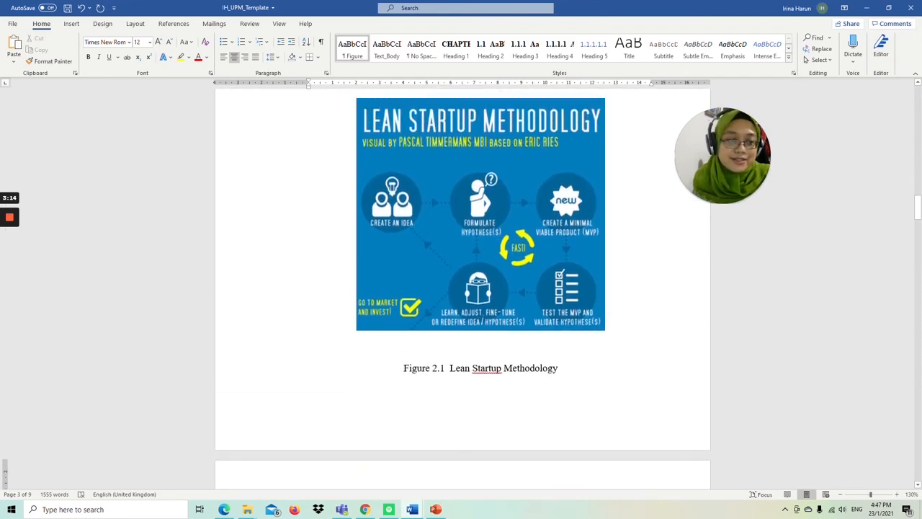
scroll(481, 287, "down", 10)
scroll(480, 287, "down", 3)
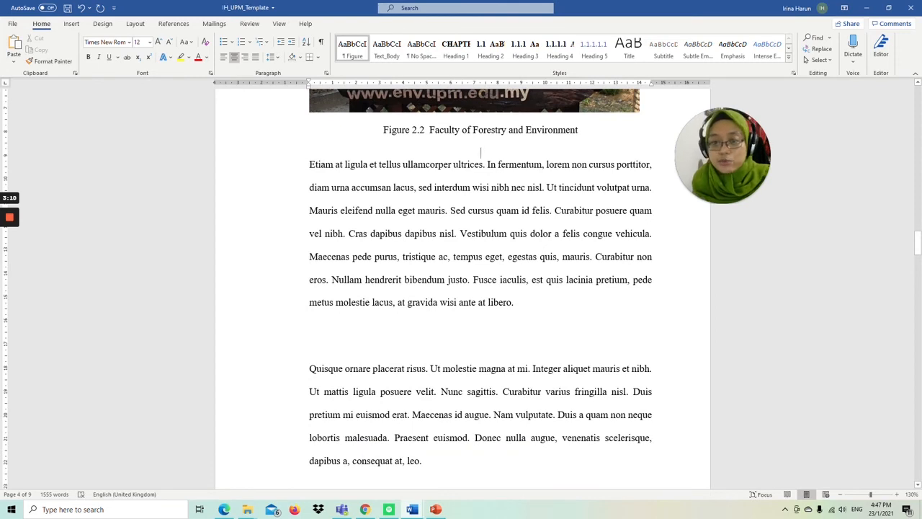
left_click(309, 164)
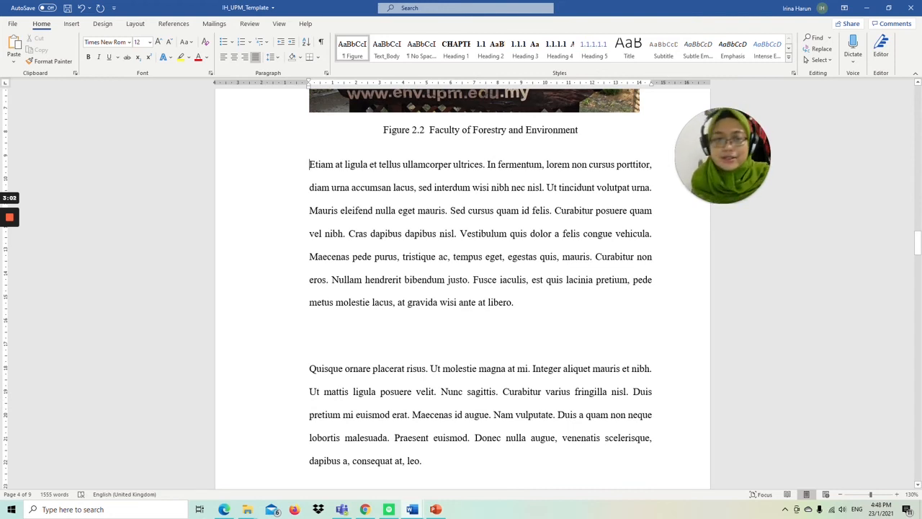
scroll(480, 288, "up", 3)
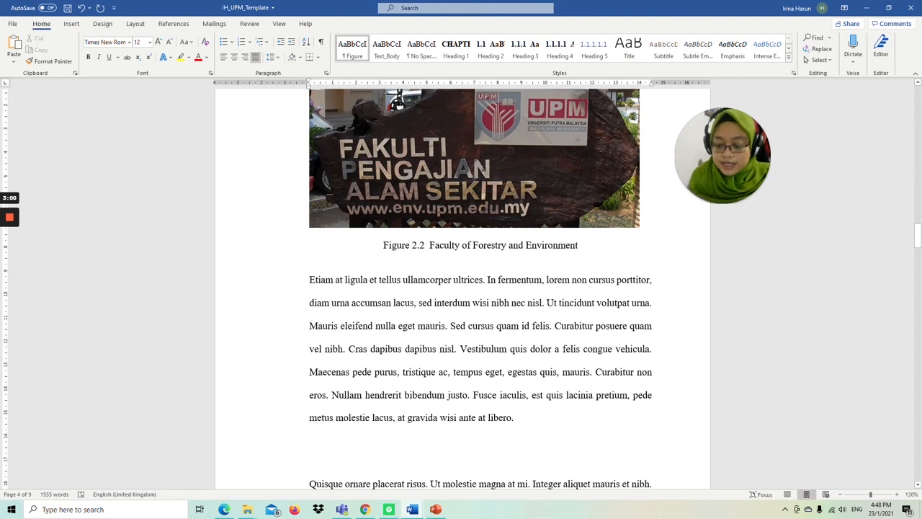
type("Refer to ")
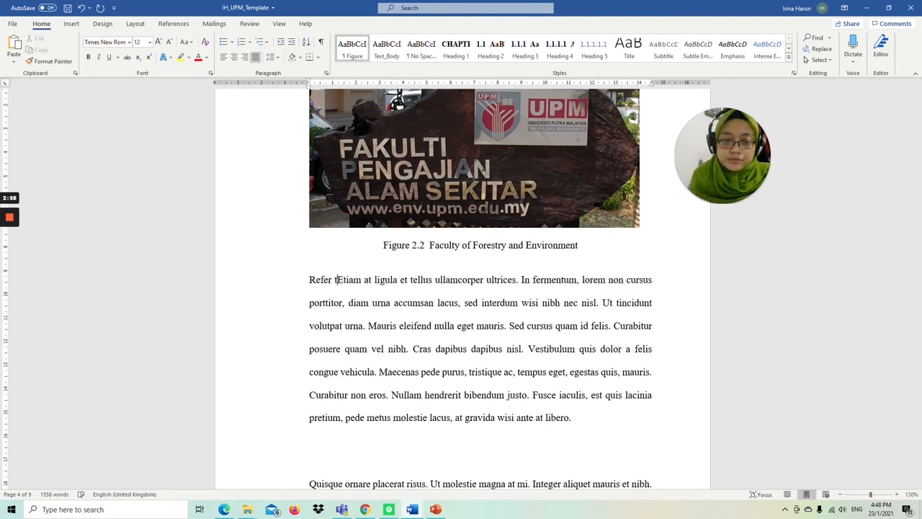
type("Figure ")
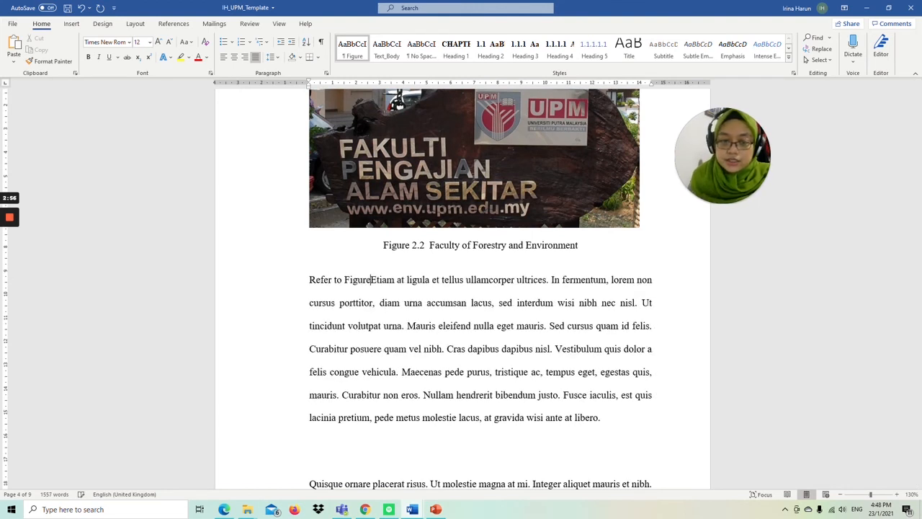
type("2.2")
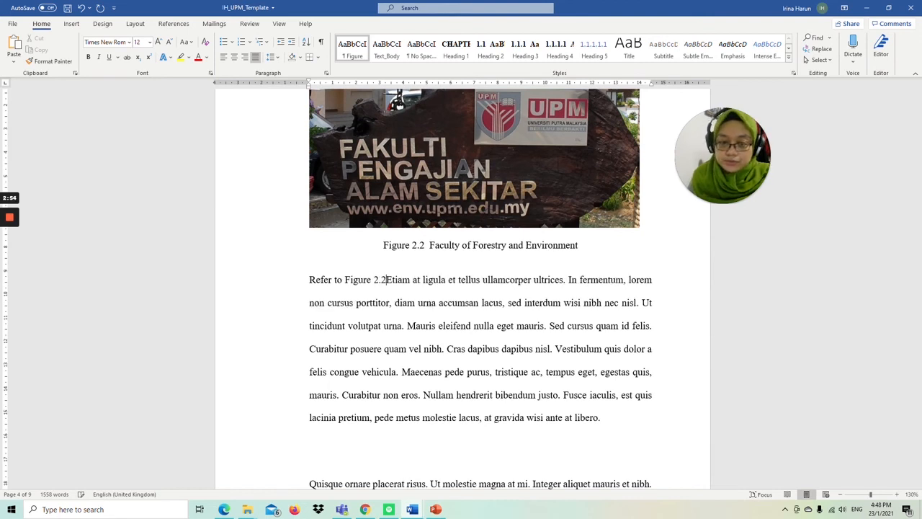
Step: End "Refer to Figure 2.2" with a period and insert a Figure cross-reference, only label and number, to the Faculty of Forestry and Environment caption after "Refer to"
type(".")
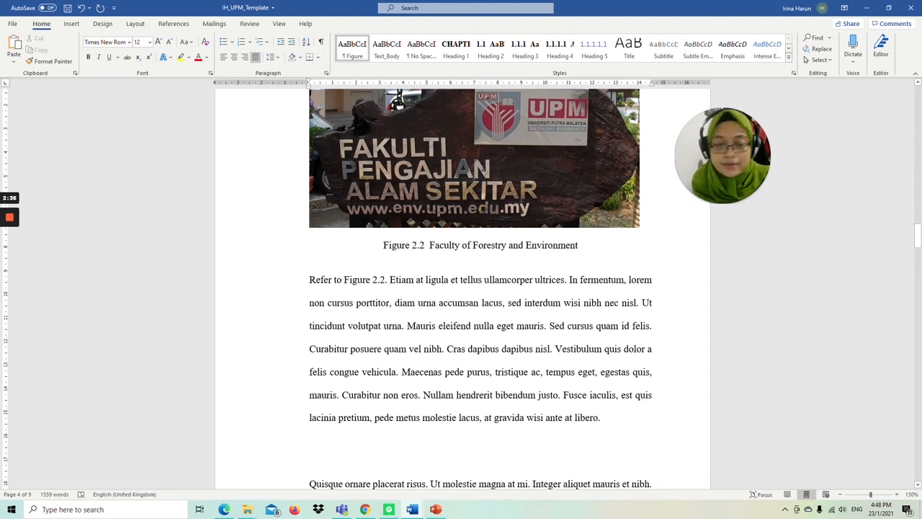
left_click(343, 279)
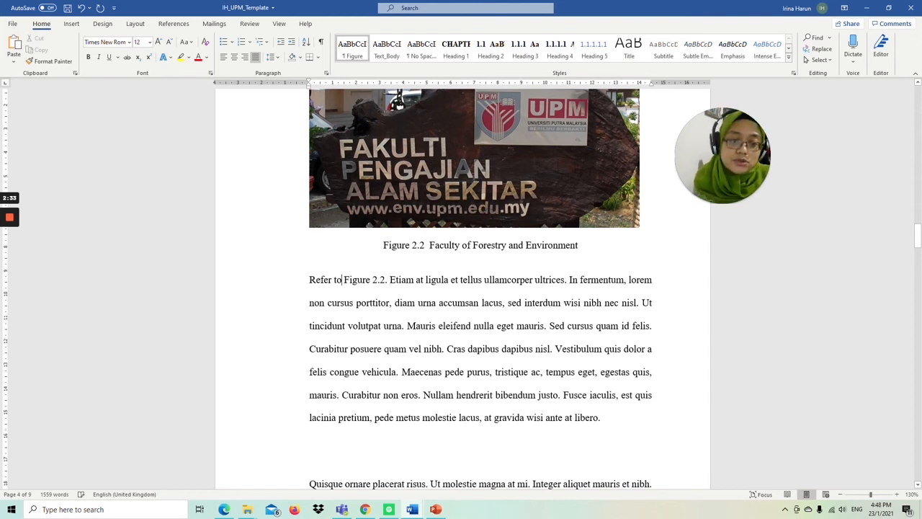
left_click(174, 24)
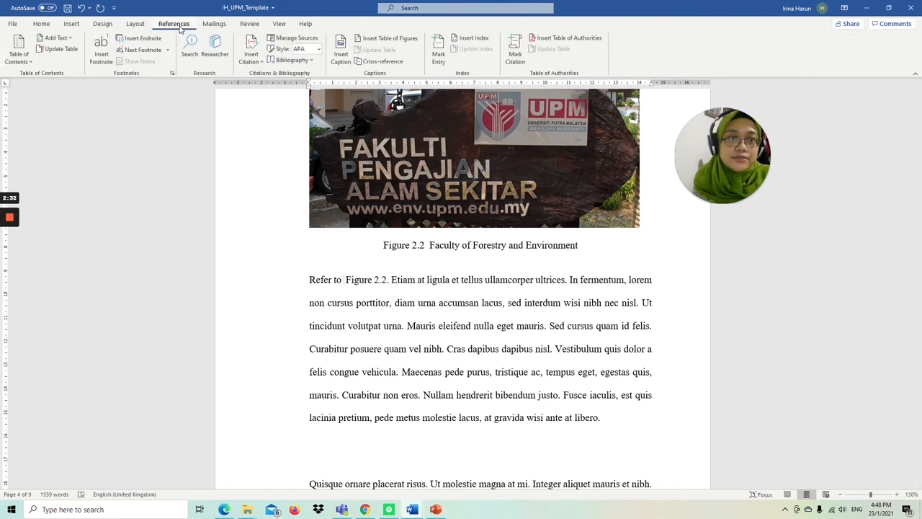
left_click(375, 62)
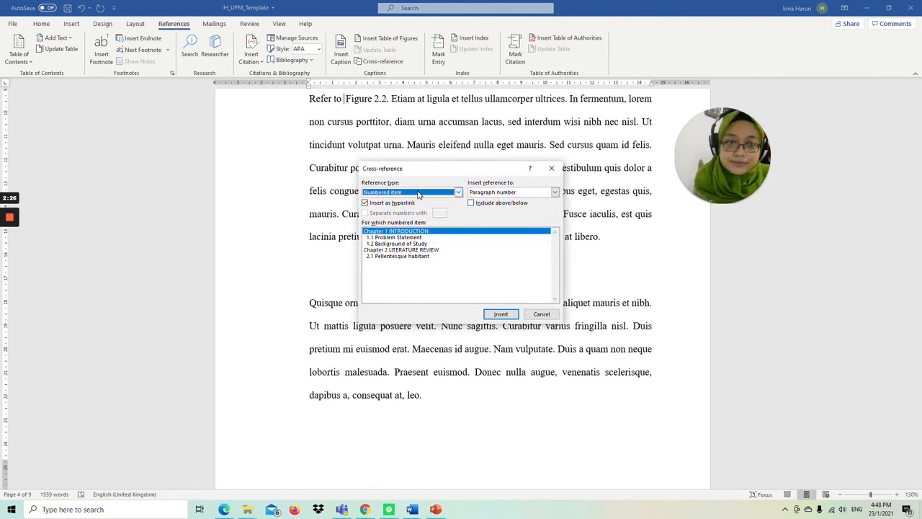
left_click(443, 193)
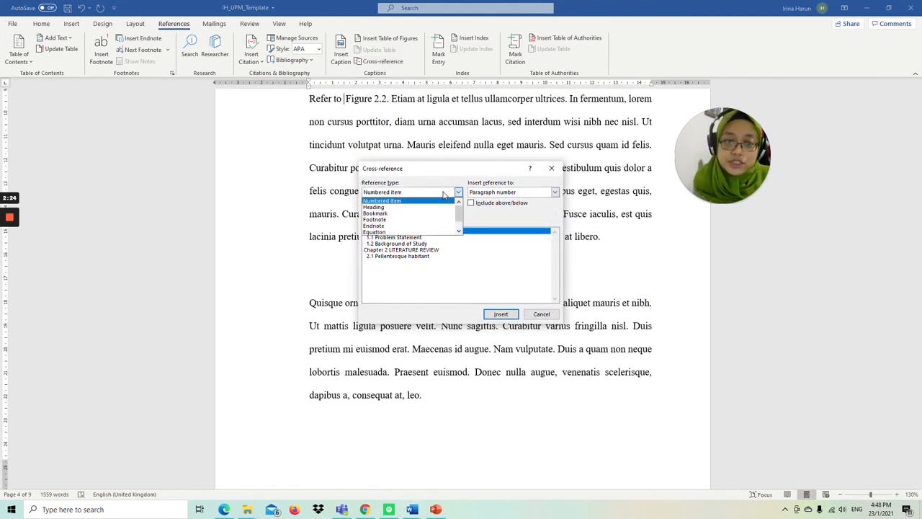
left_click_drag(459, 208, 458, 221)
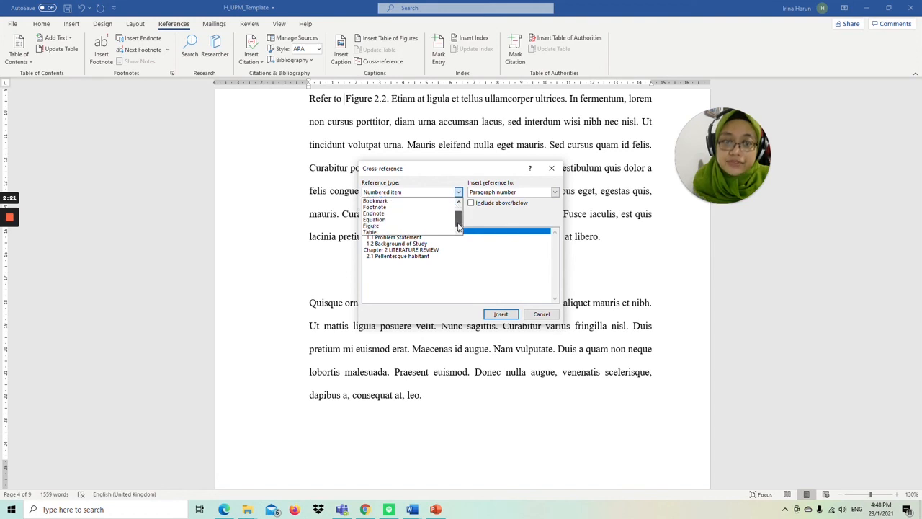
left_click(427, 228)
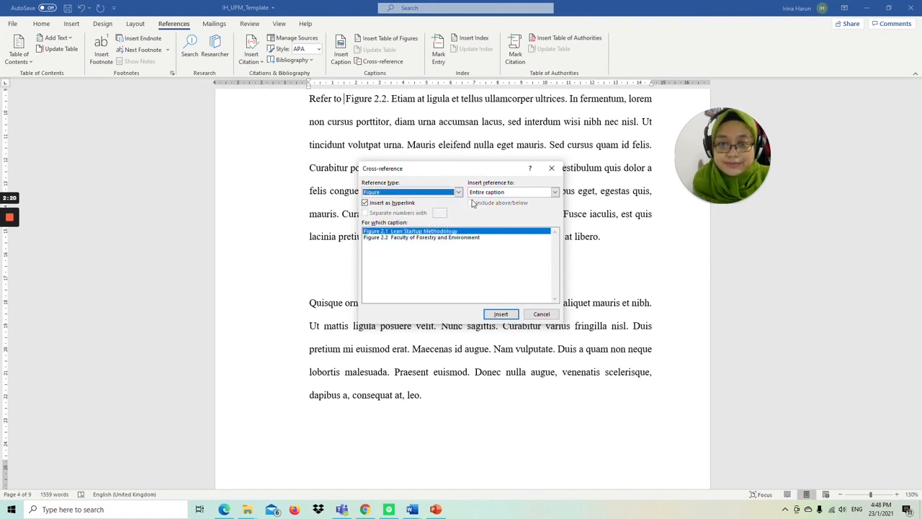
left_click(488, 193)
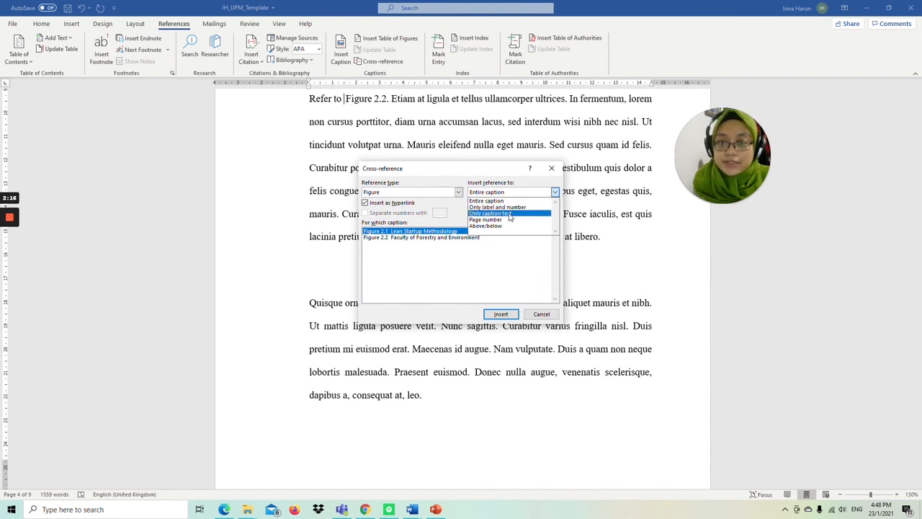
left_click(502, 207)
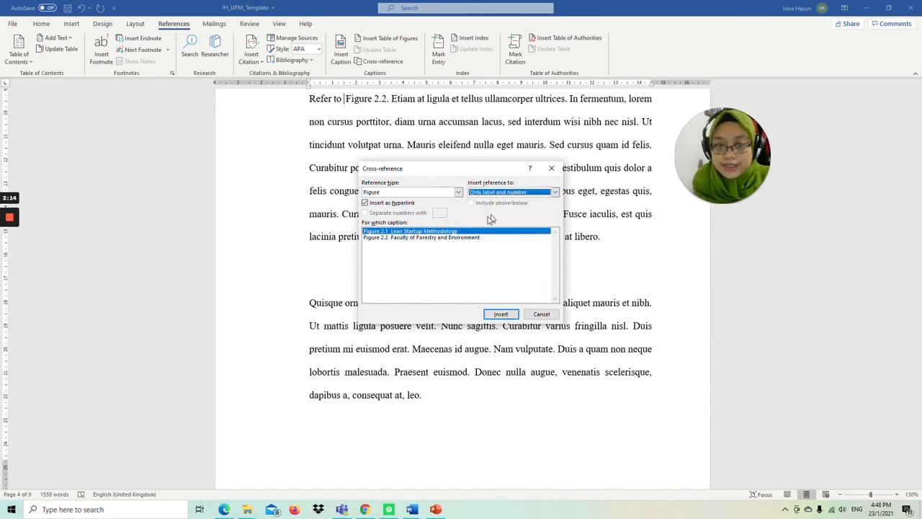
left_click(399, 237)
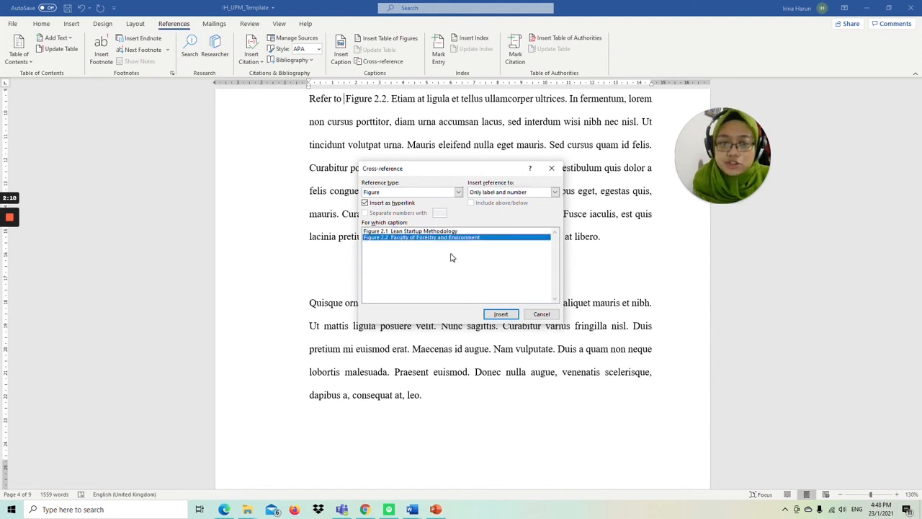
left_click(508, 315)
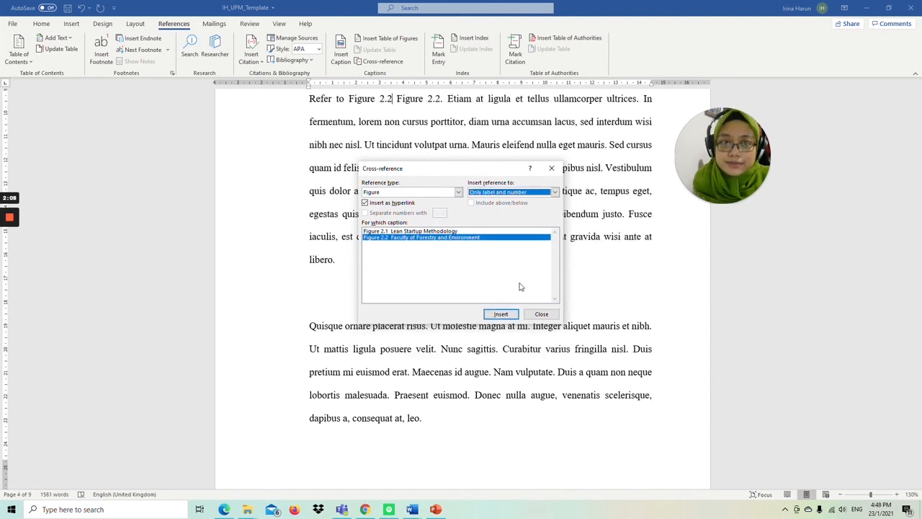
left_click(541, 314)
Step: Delete the manually typed "Figure 2.2" after the inserted cross-reference, keeping a period at the end of the sentence
scroll(539, 314, "up", 3)
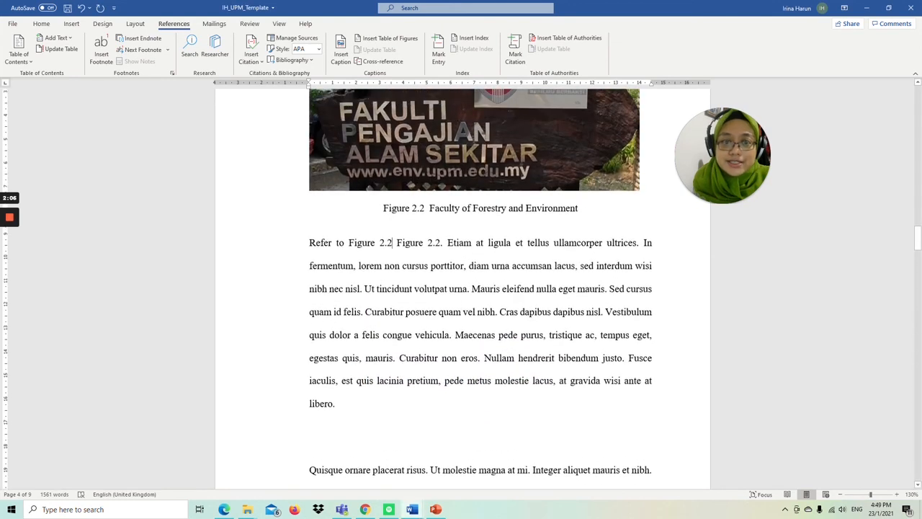
left_click_drag(396, 245, 442, 245)
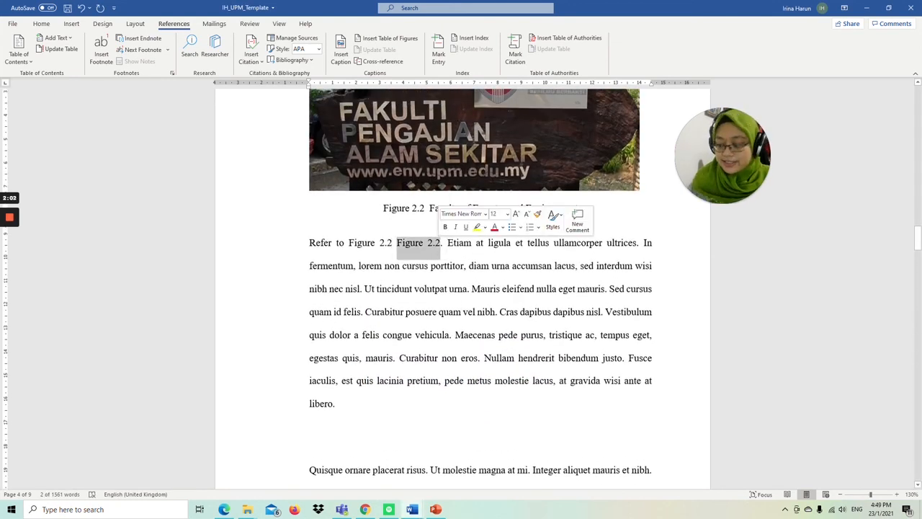
key("Delete")
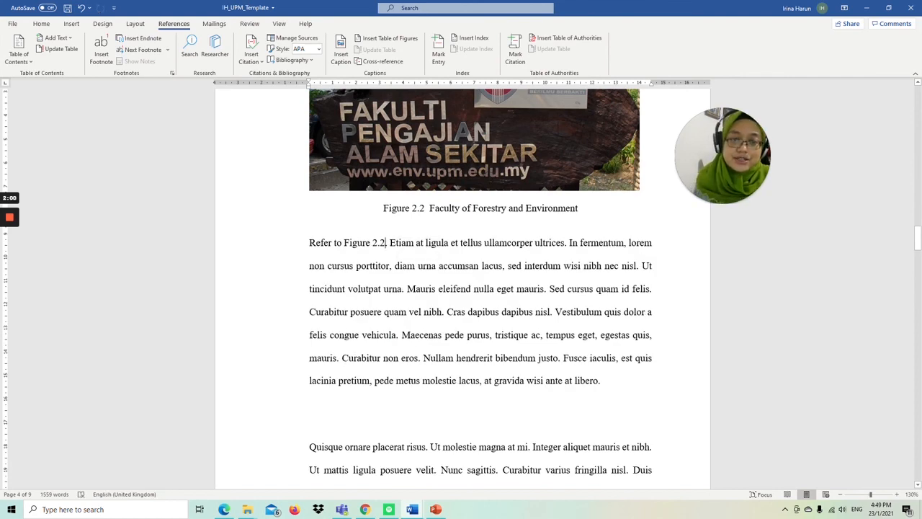
scroll(471, 288, "up", 1)
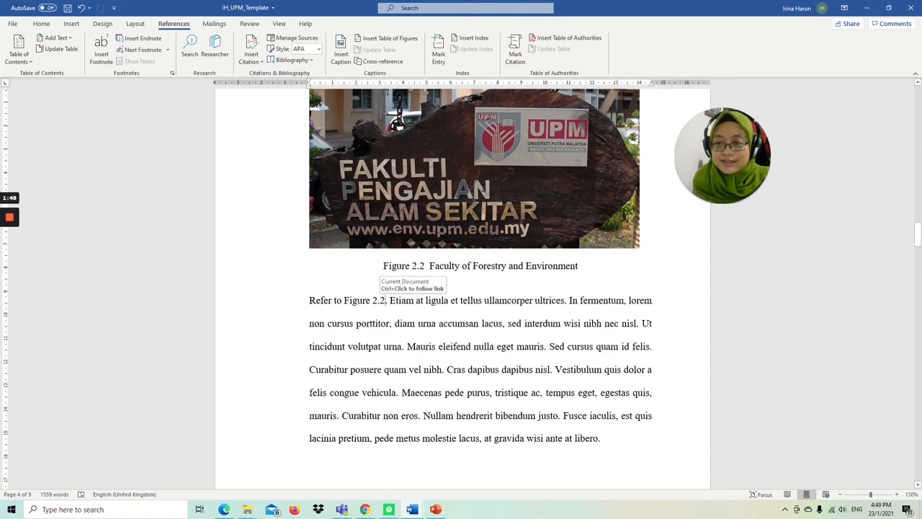
type(".")
scroll(461, 288, "up", 2)
scroll(461, 288, "down", 3)
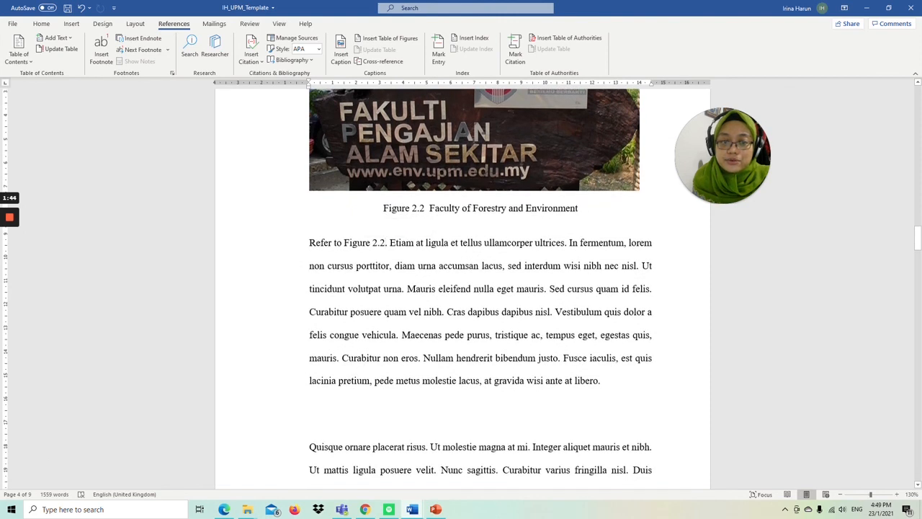
Step: Select the paragraph starting with "Refer to" to examine its reference field, and compare it with the captions of both figures
key("Home")
key("ctrl+shift+Right")
key("ctrl+shift+Right")
key("ctrl+shift+Right")
key("ctrl+shift+Right")
key("ctrl+shift+Right")
key("ctrl+shift+Right")
key("ctrl+shift+Right")
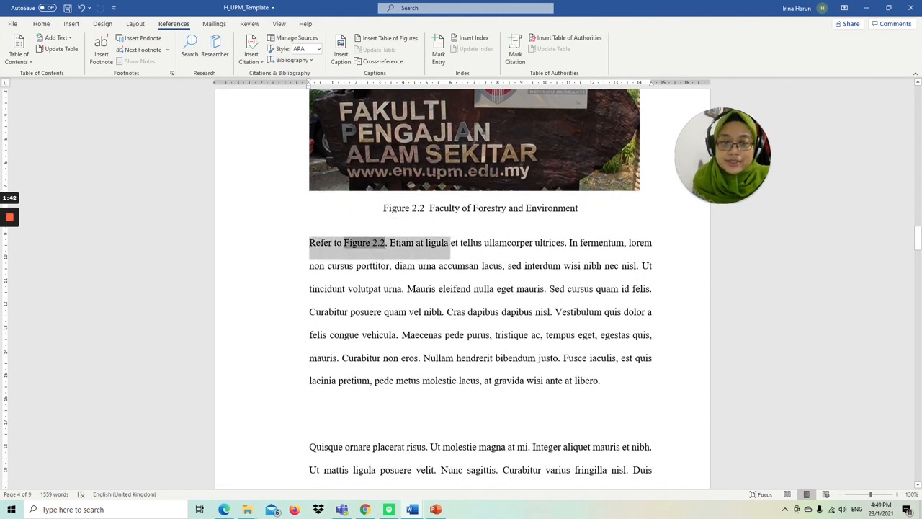
key("shift+Down")
key("shift+Down")
key("shift+Down")
key("shift+Down")
key("shift+Down")
key("shift+Down")
key("shift+Down")
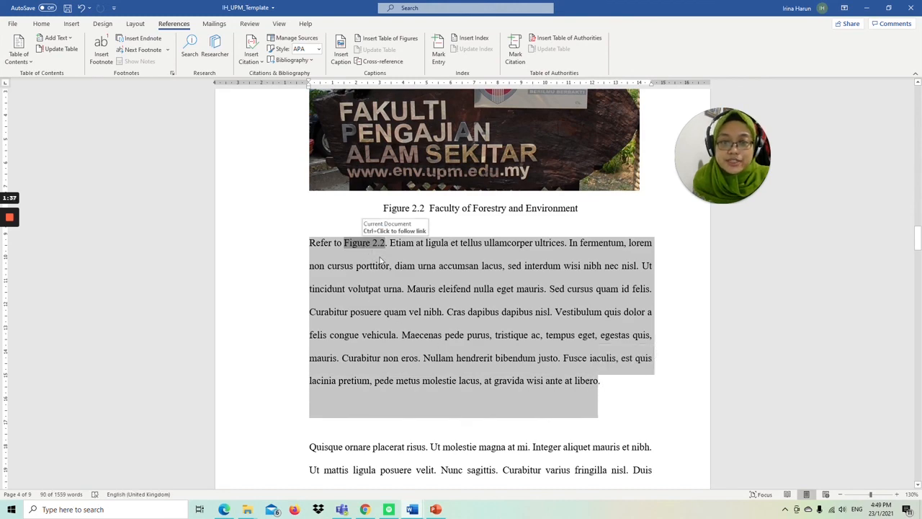
scroll(374, 257, "up", 4)
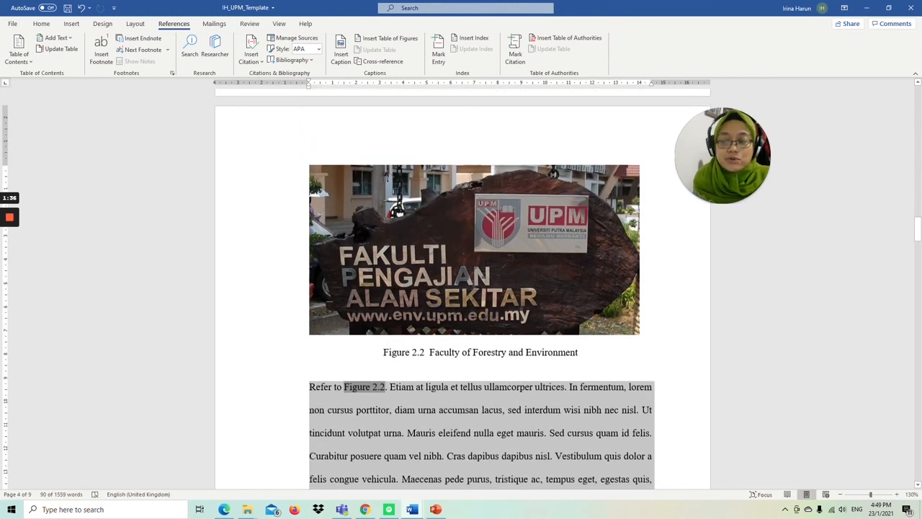
scroll(463, 288, "up", 8)
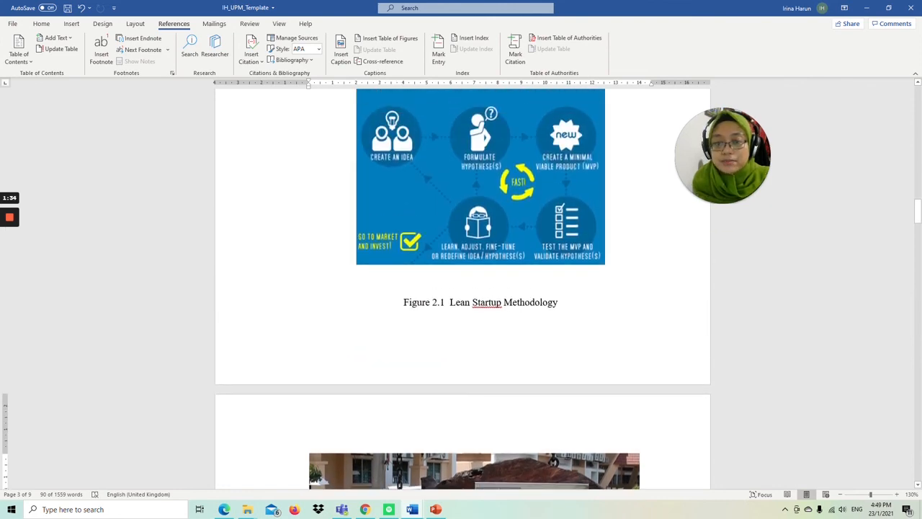
scroll(463, 288, "down", 1)
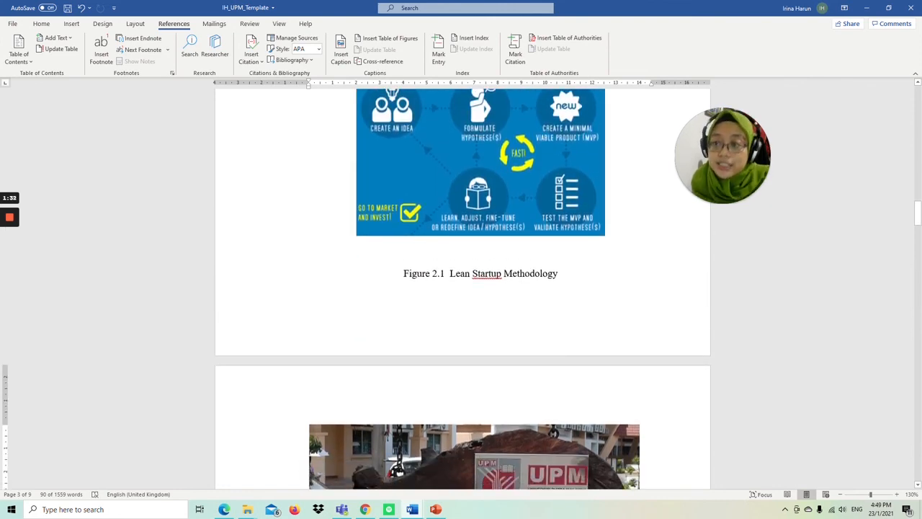
scroll(463, 288, "down", 7)
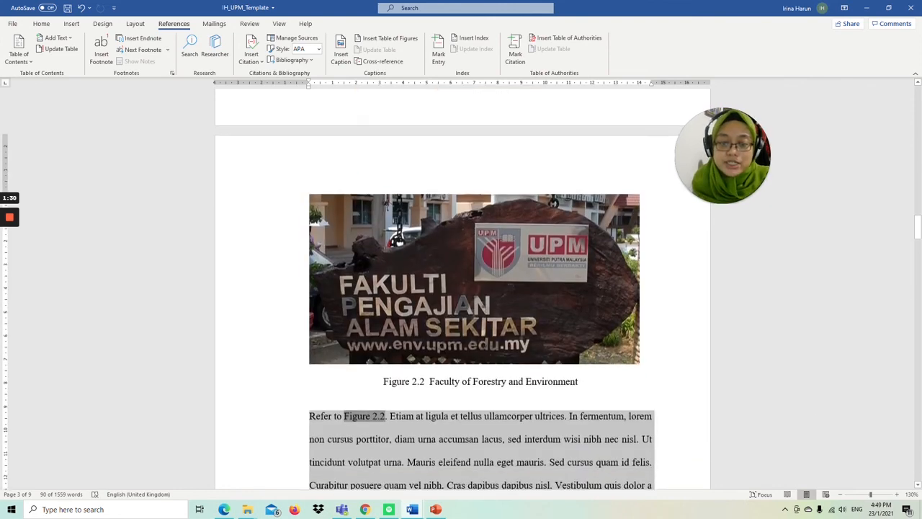
scroll(375, 329, "down", 3)
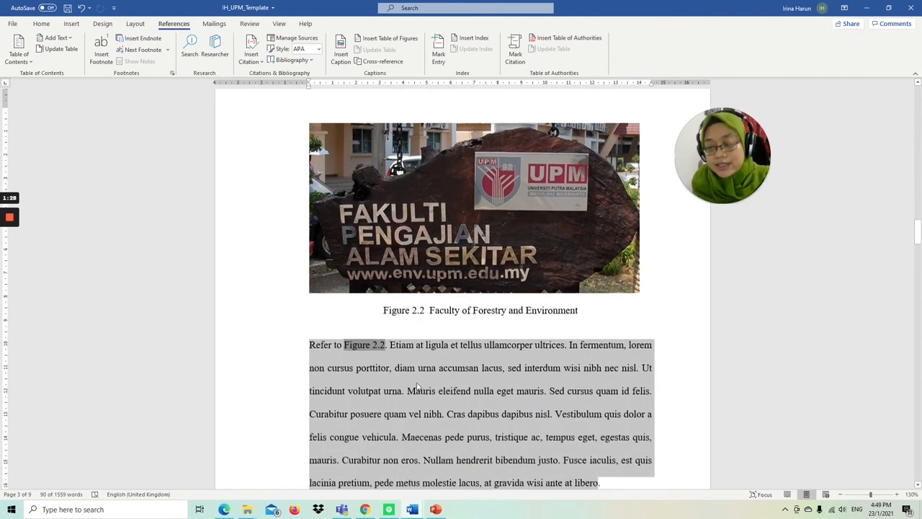
Step: Update the figure cross-reference field after "Refer to" and check it against the number in the Faculty of Forestry and Environment caption
left_click(375, 329)
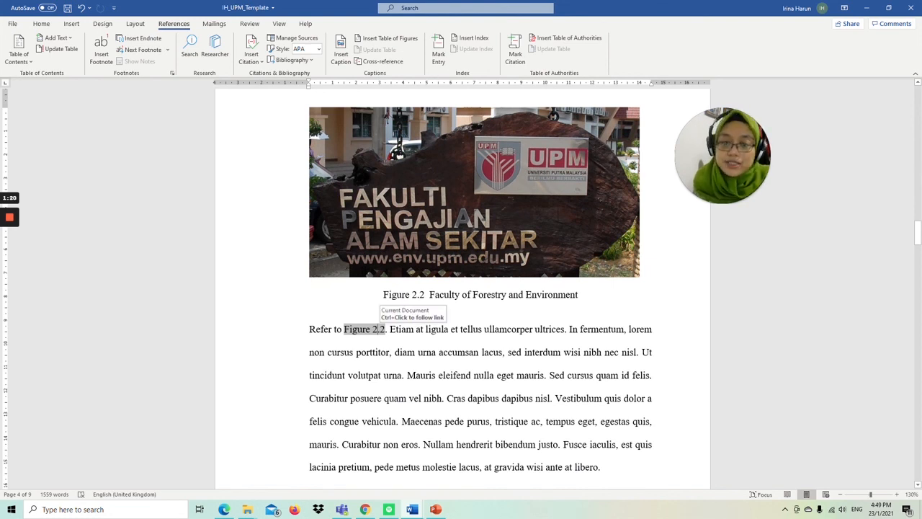
right_click(382, 331)
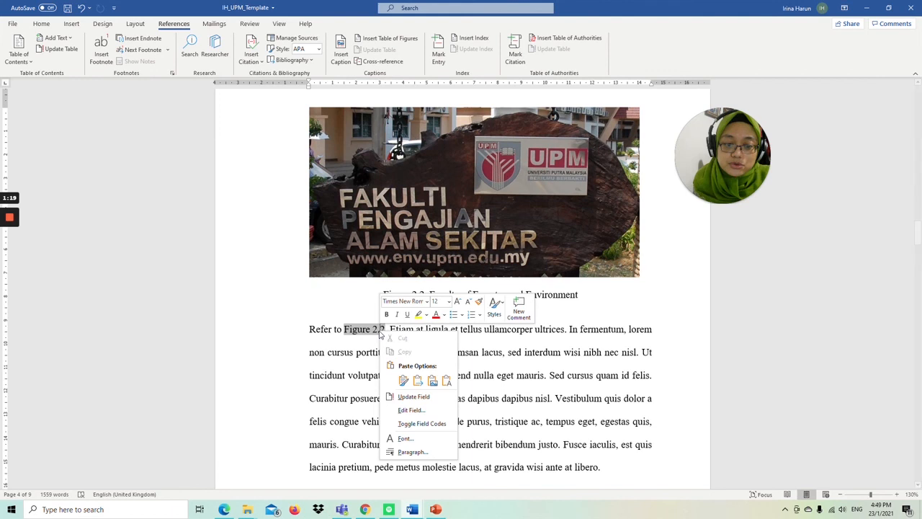
left_click(412, 397)
left_click_drag(414, 295, 447, 296)
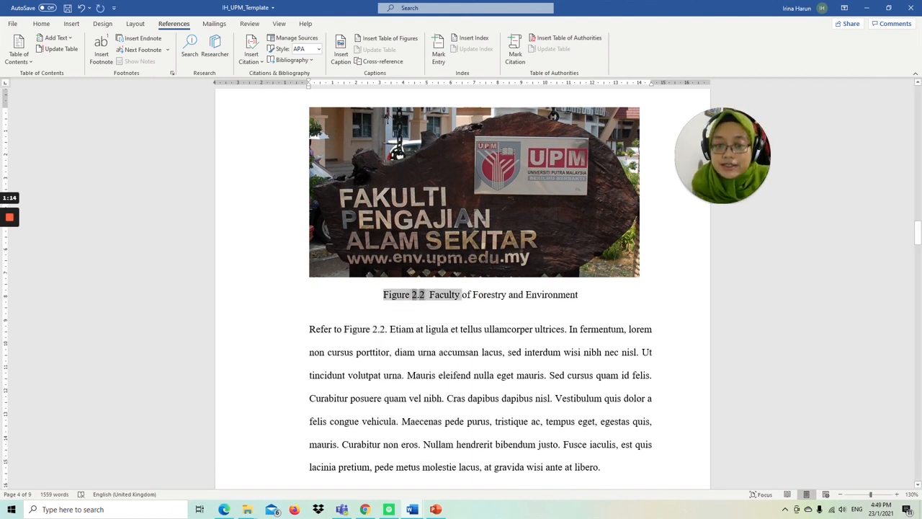